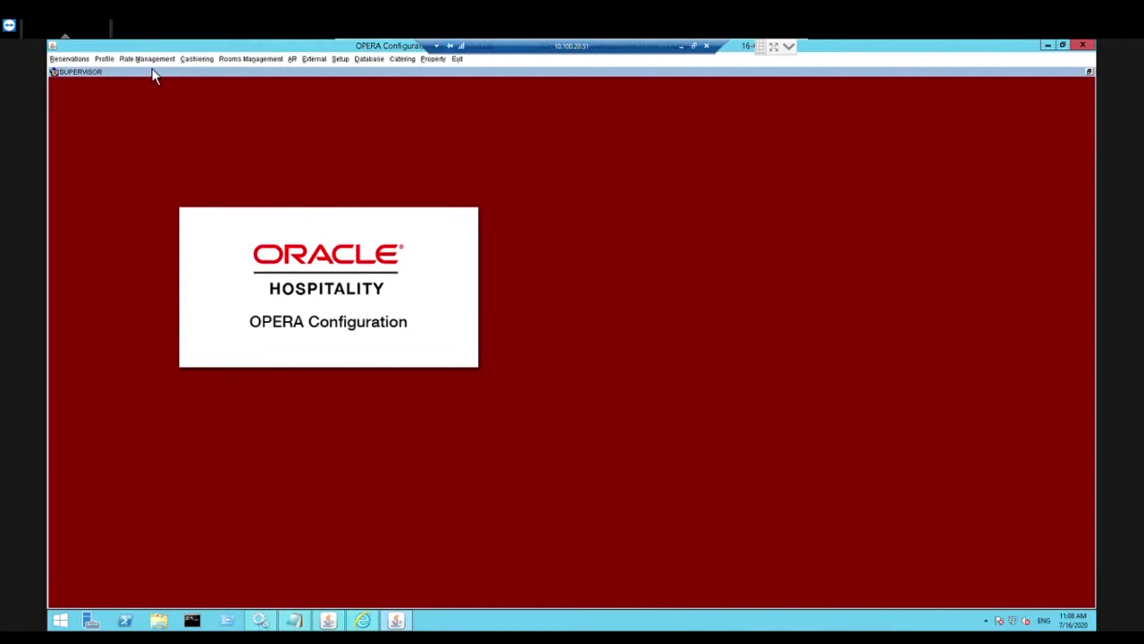
Open the rate codes list for property GCH and start a new rate code.
click(154, 65)
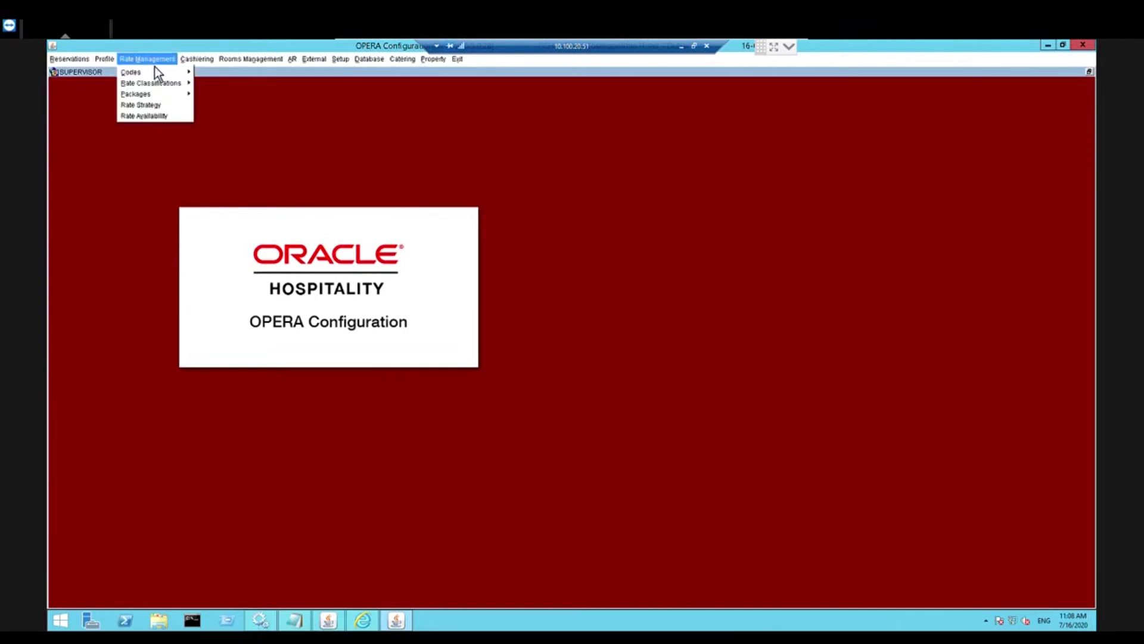
mouse_move(172, 88)
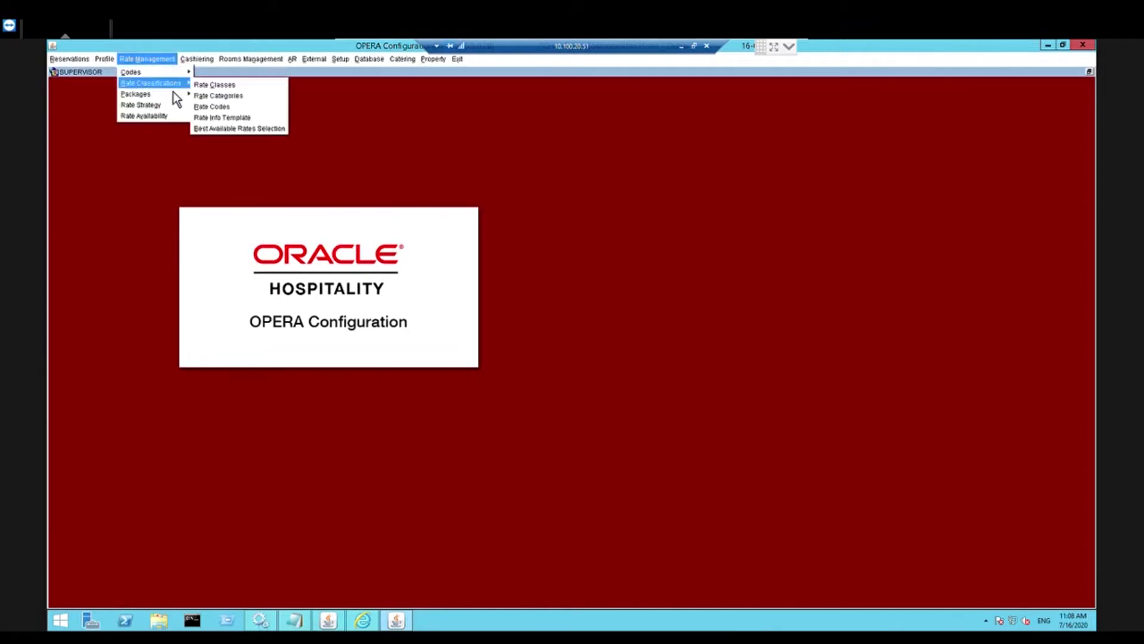
click(220, 108)
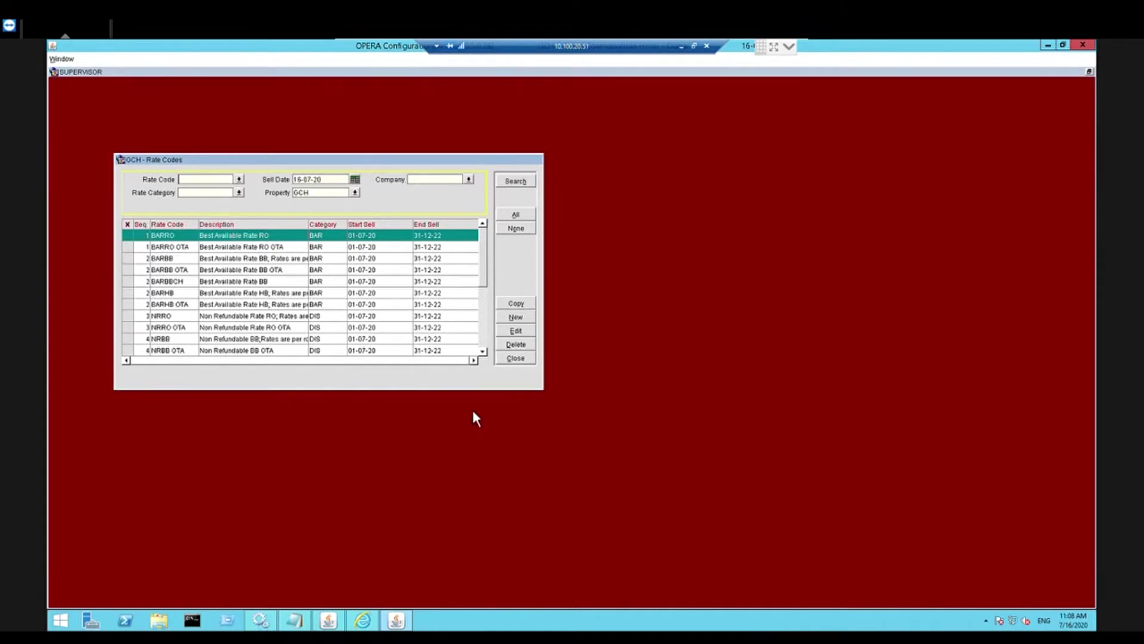
click(527, 322)
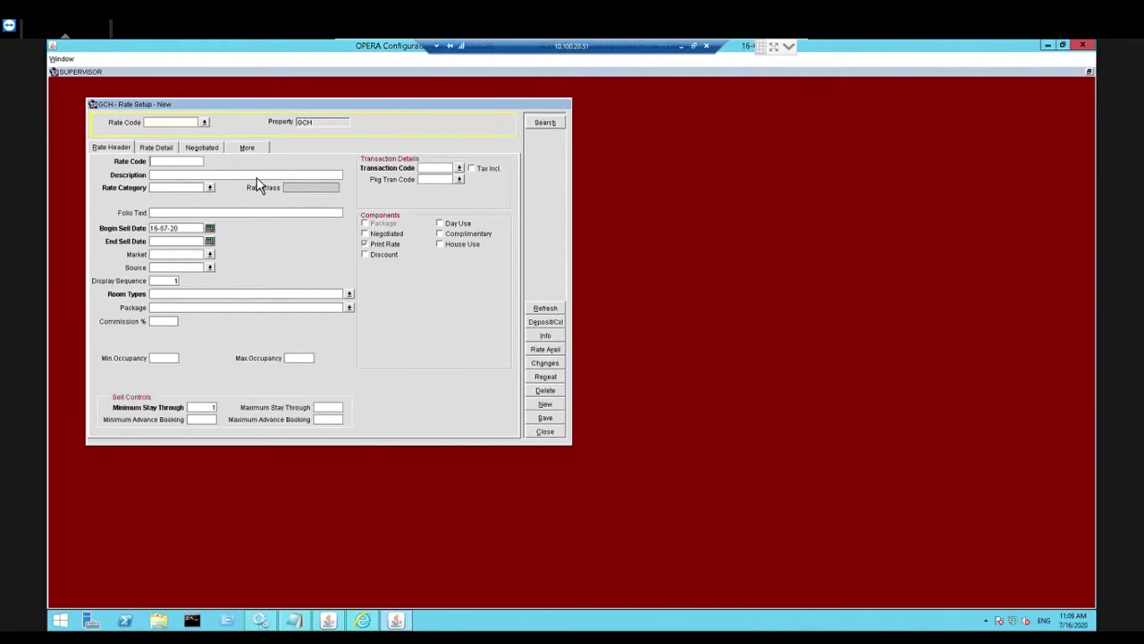
Enter PKG1 as the rate code in the new rate header.
text(PAK)
key(Left)
key(Left)
text(KO)
text(1)
key(Delete)
key(Delete)
key(Tab)
Enter Honeymoon Package as the description of the new rate code.
text(Room and)
key(Left)
key(Left)
text(Honeymoon Package)
key(Delete)
key(Delete)
key(Delete)
key(Delete)
key(Delete)
key(Delete)
key(Delete)
key(Delete)
Assign the PKG Packages / Promotions rate category and enter Honeymoon Package as the folio text.
click(211, 188)
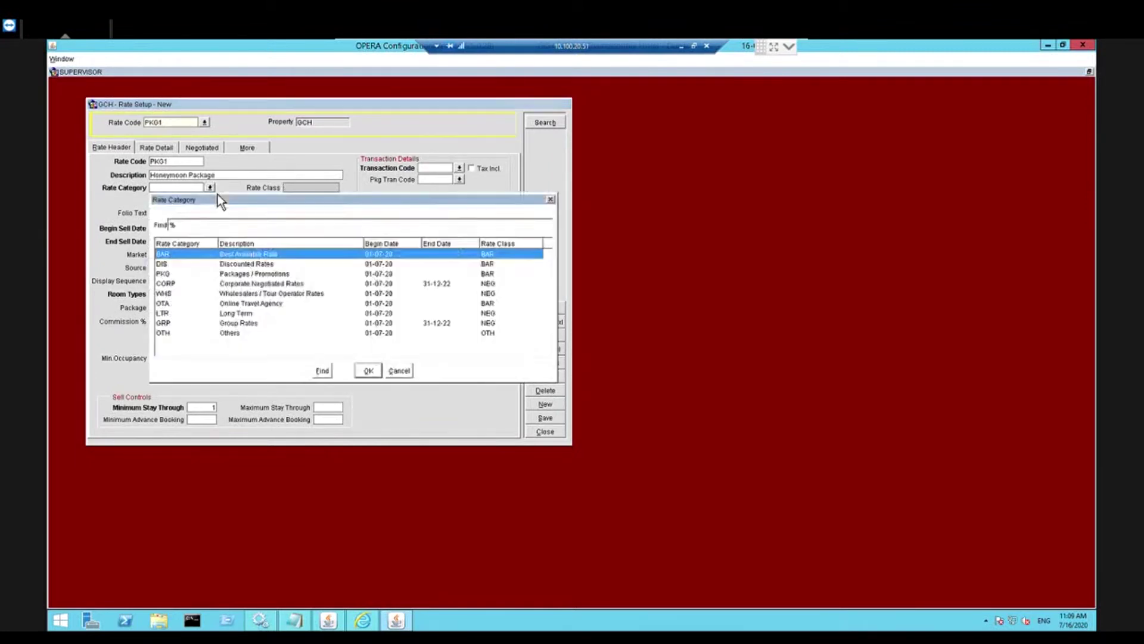
click(271, 275)
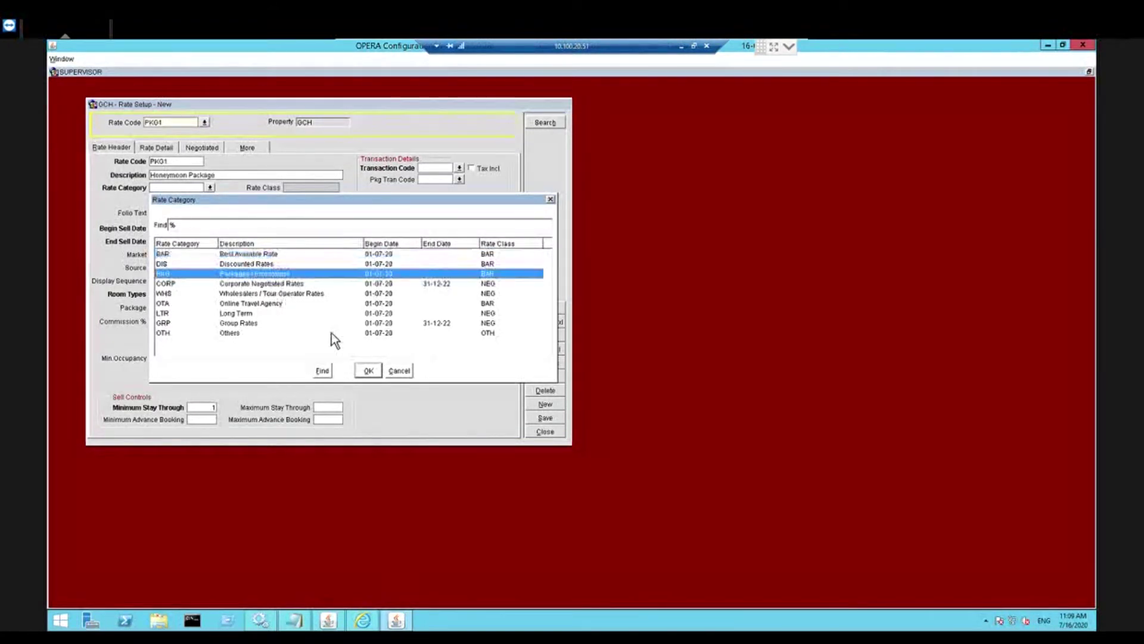
click(373, 375)
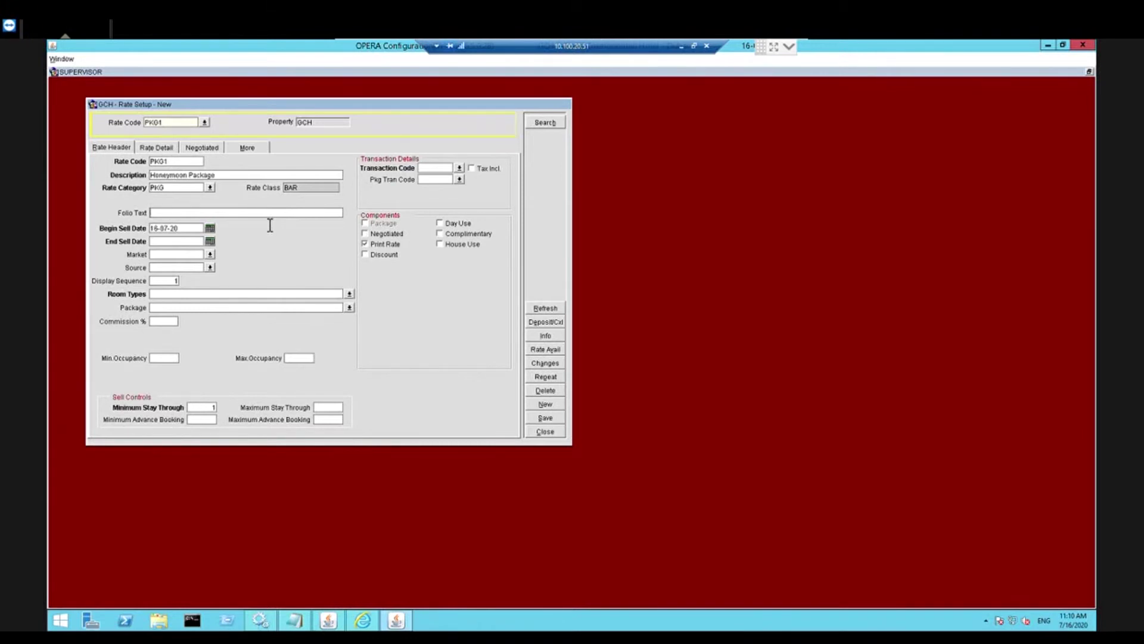
text(Honeymoon Package)
Set the end sell date to 31-07-20 and choose market code OPP, Other Packages & Promotions.
click(210, 241)
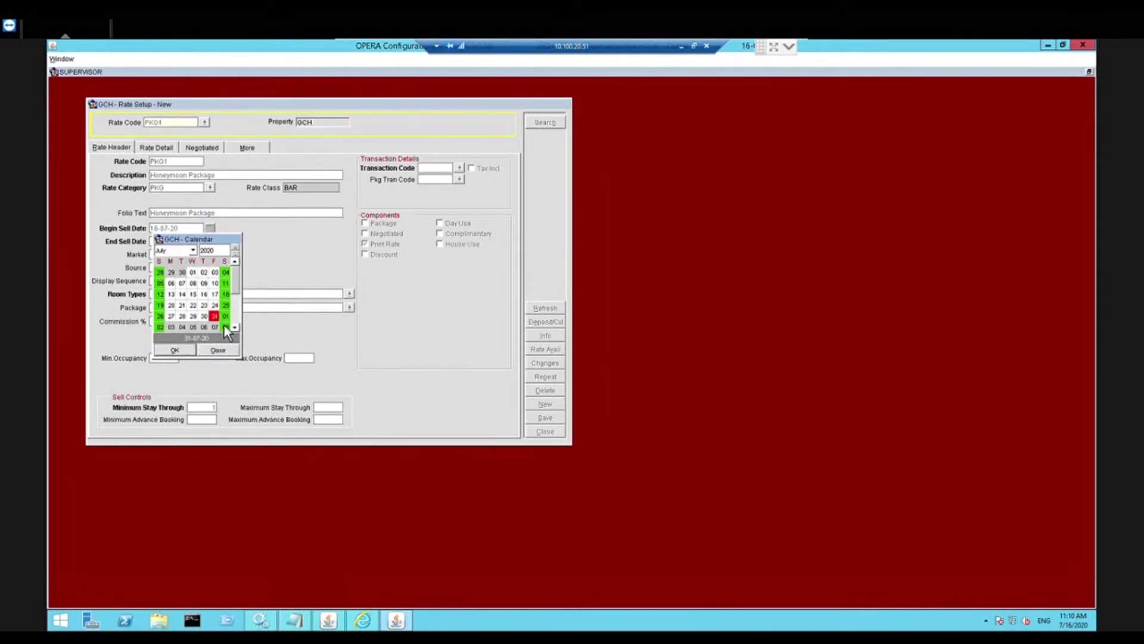
click(186, 352)
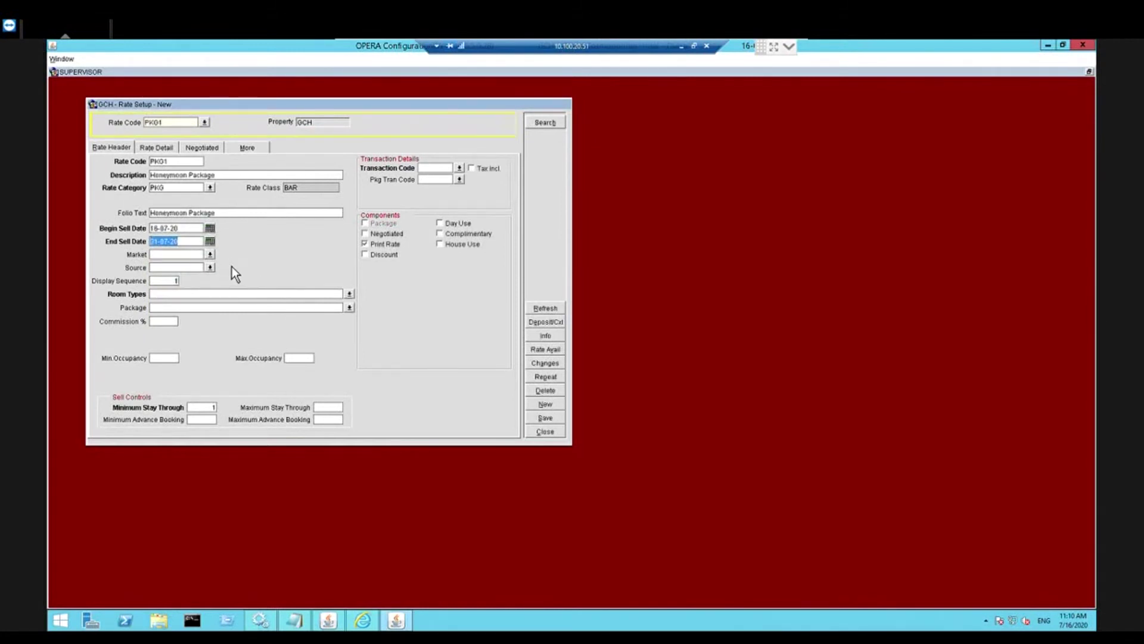
click(210, 254)
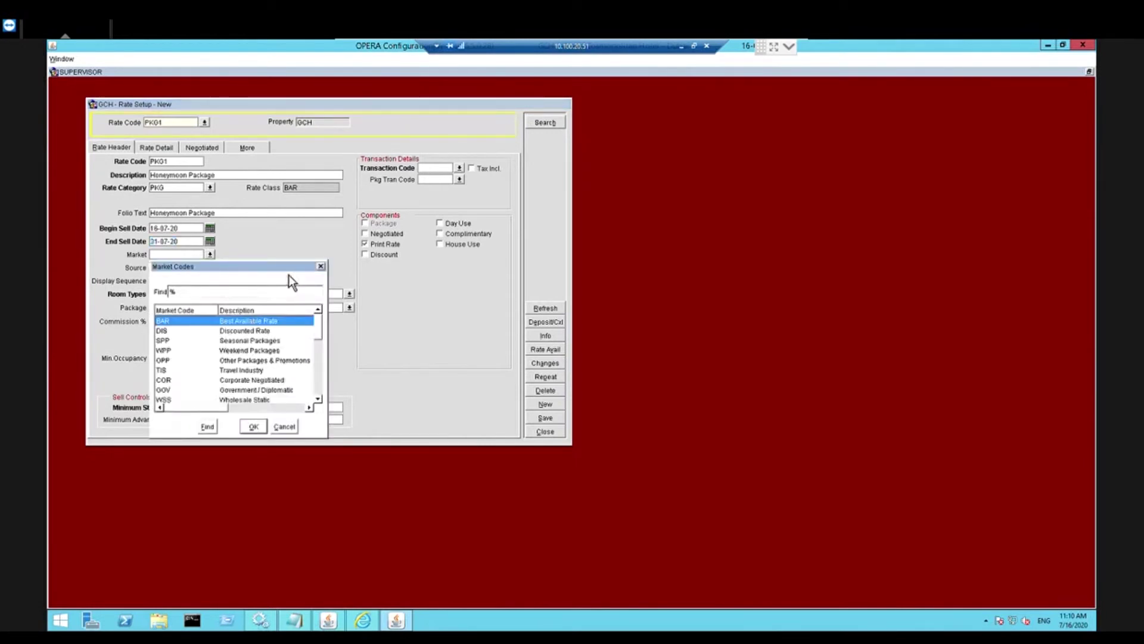
click(294, 364)
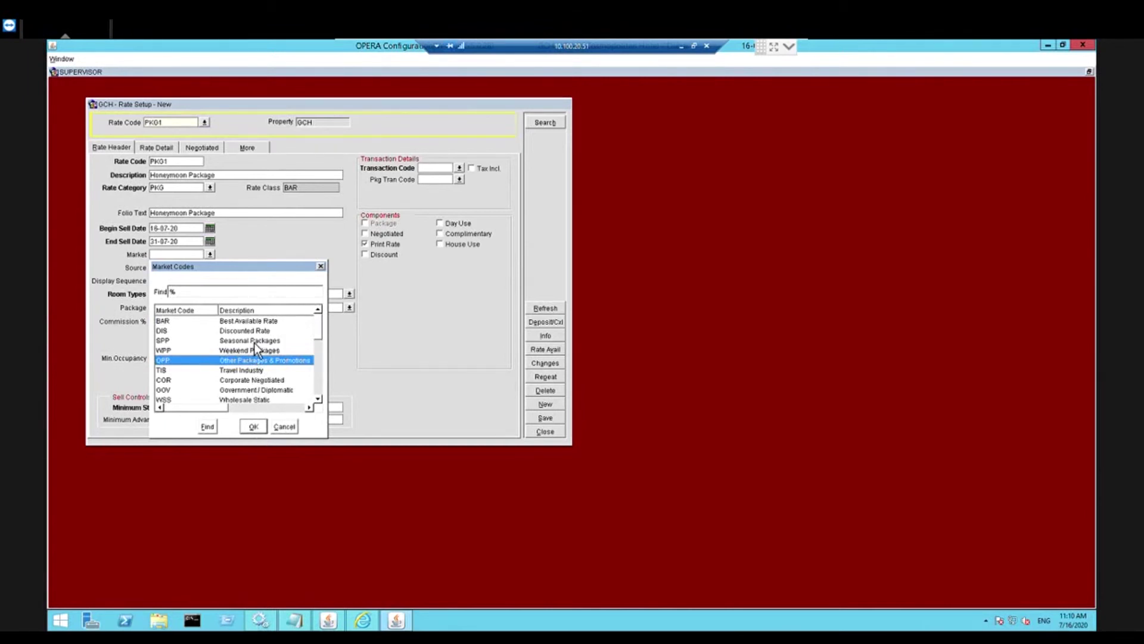
click(253, 426)
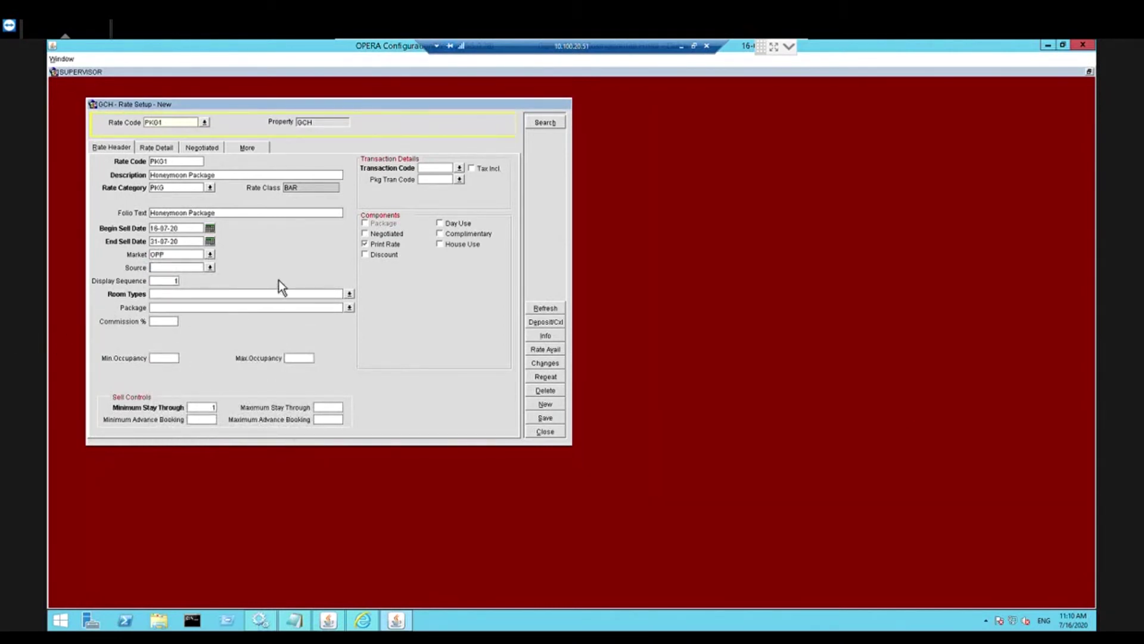
Assign the room types EXS Executive Suite and GRS Grand Suite to the rate header, leaving the package elements empty.
click(349, 293)
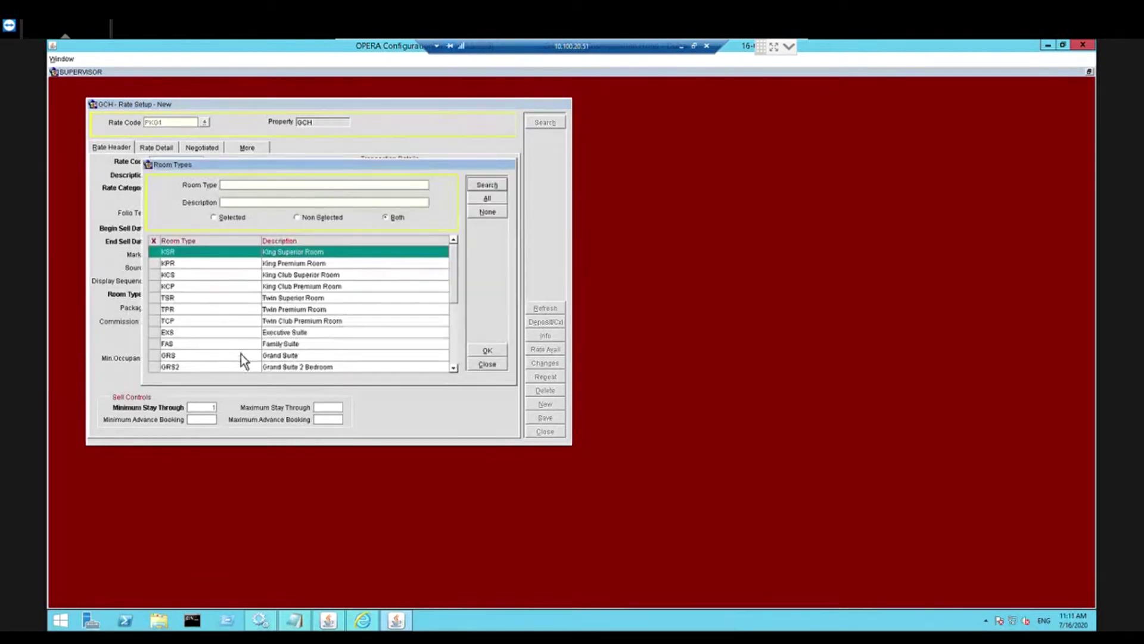
click(454, 369)
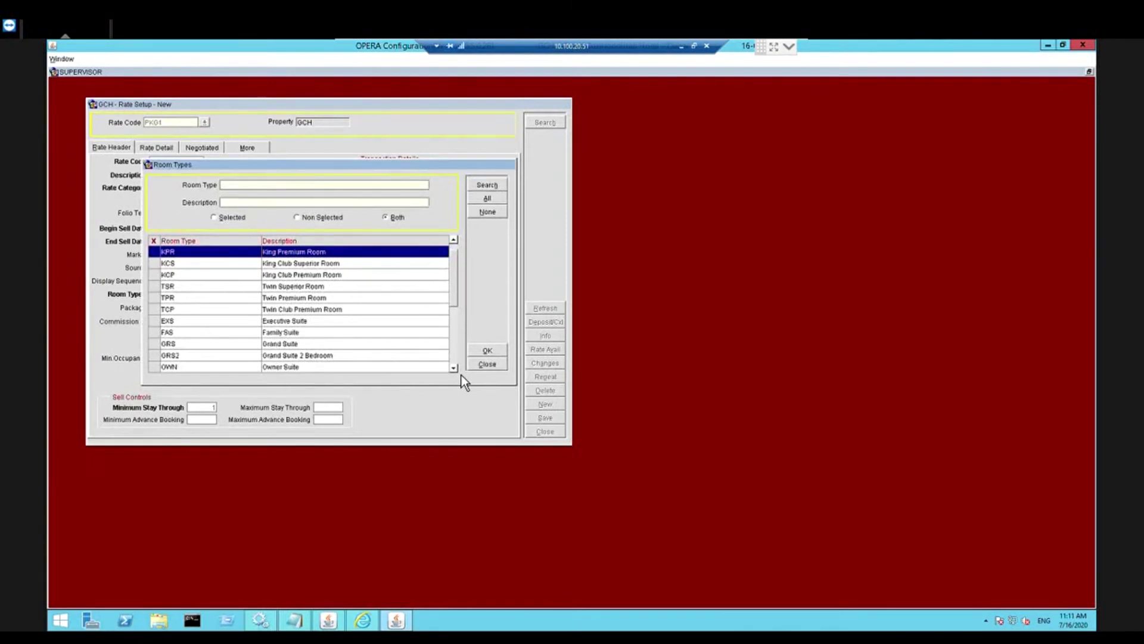
click(165, 322)
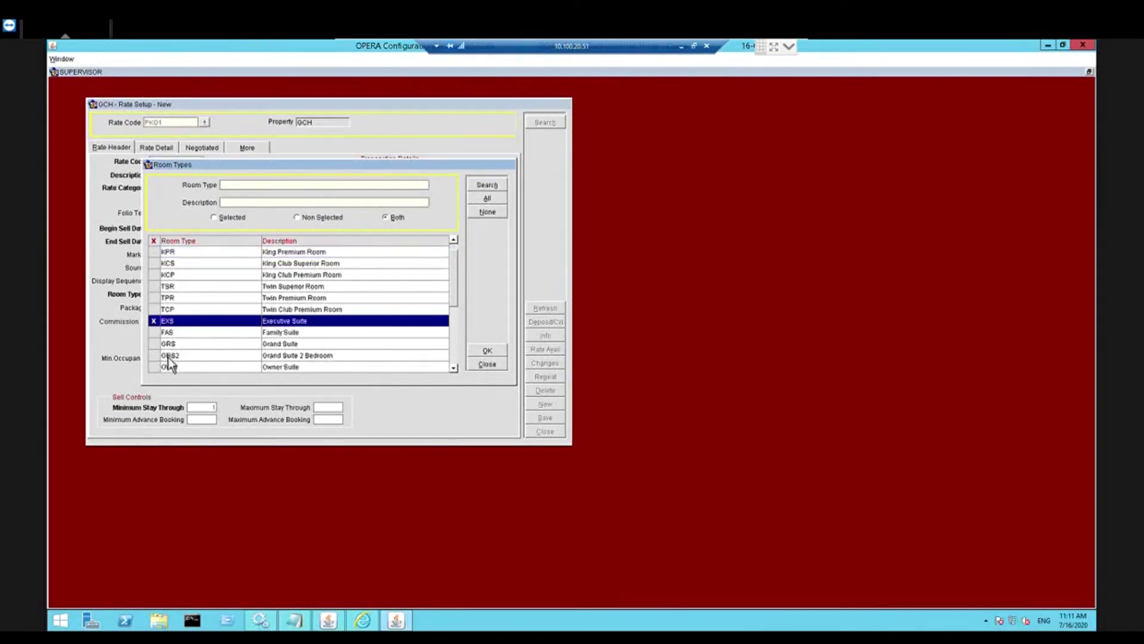
click(169, 344)
click(487, 356)
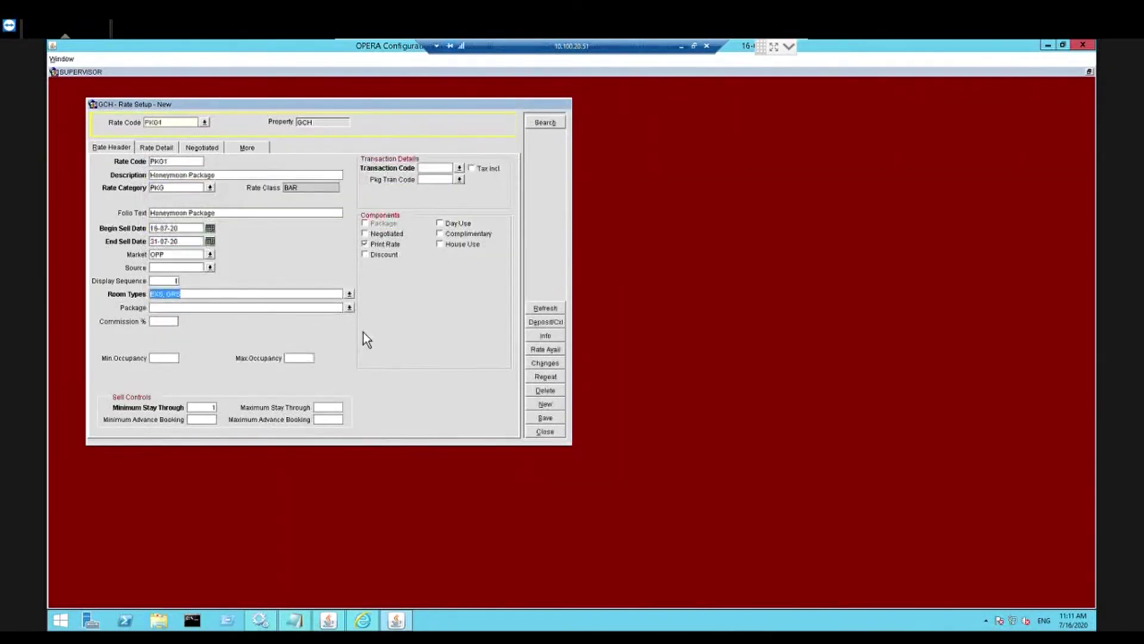
key(Tab)
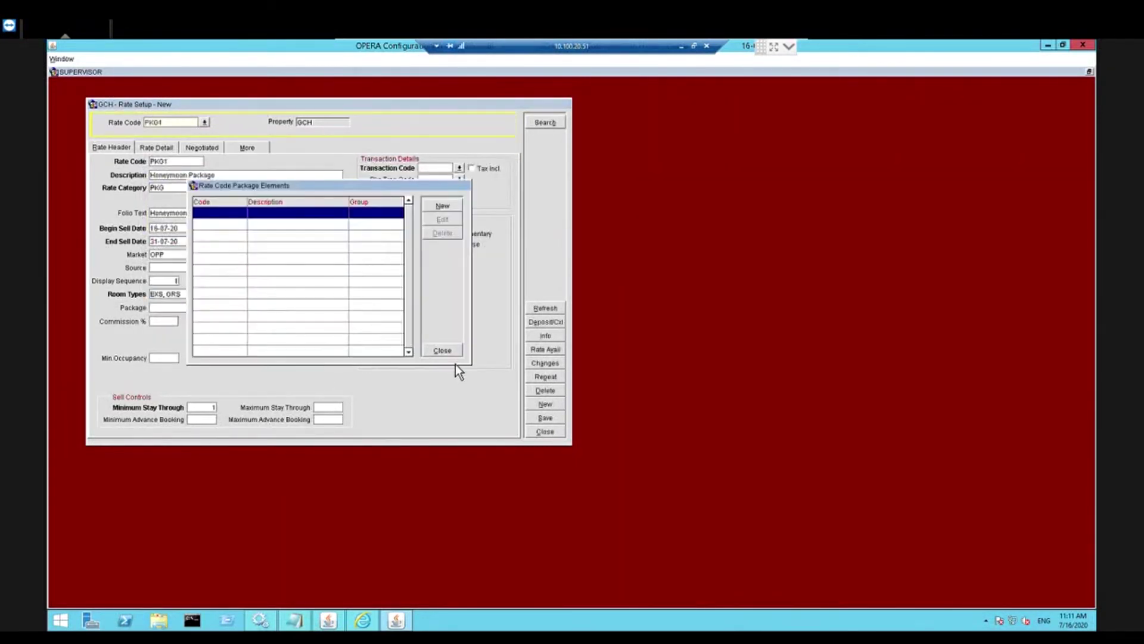
click(448, 353)
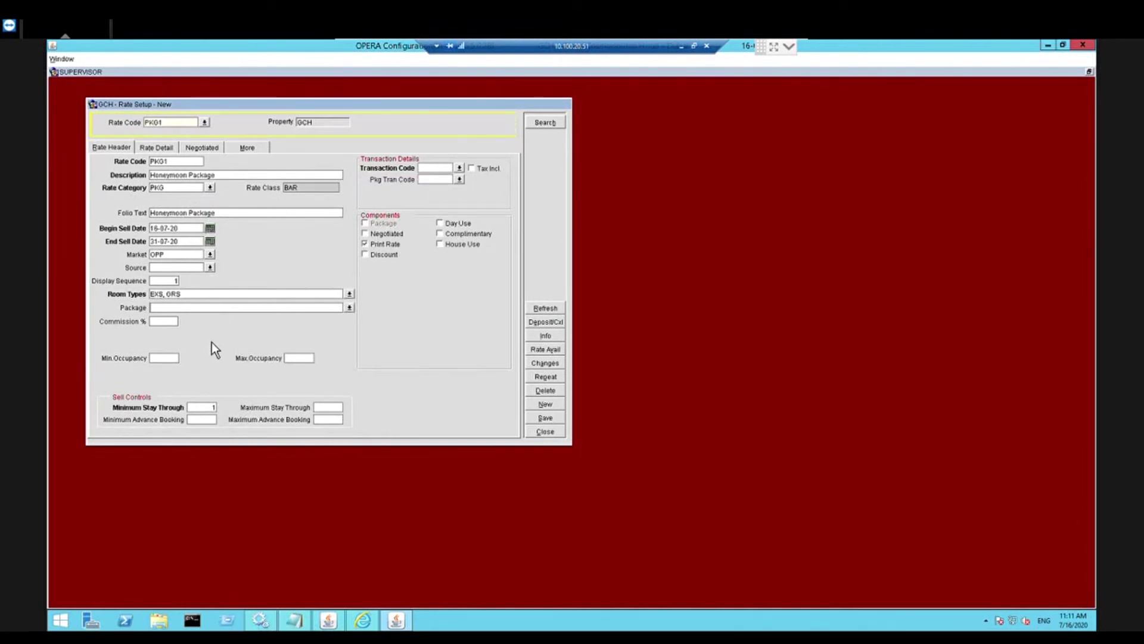
Set the transaction code to 1000 Room Charge and save the rate header.
click(552, 422)
click(571, 353)
click(461, 172)
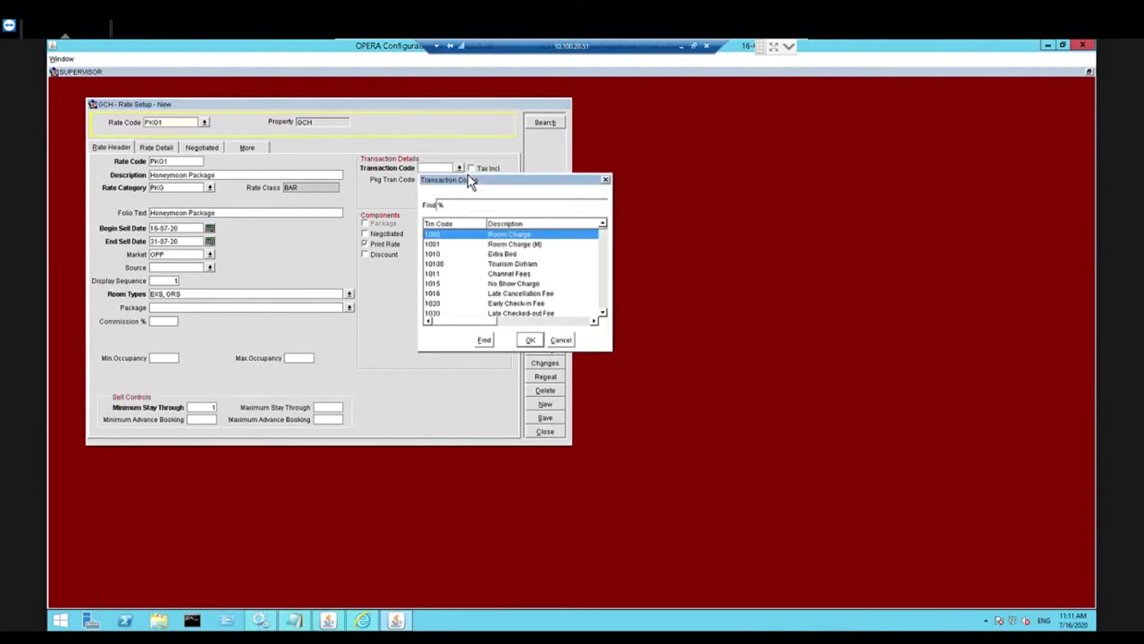
click(530, 340)
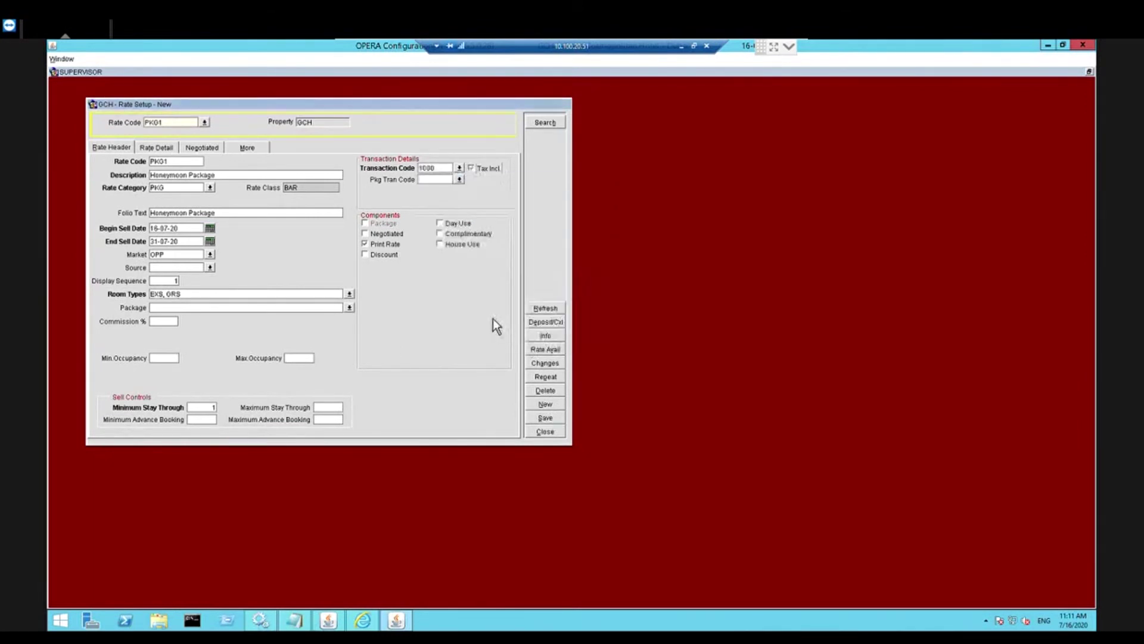
click(547, 418)
Create a rate detail record for PKG1 with an amount of 500 for both 1 adult and 2 adults.
click(164, 148)
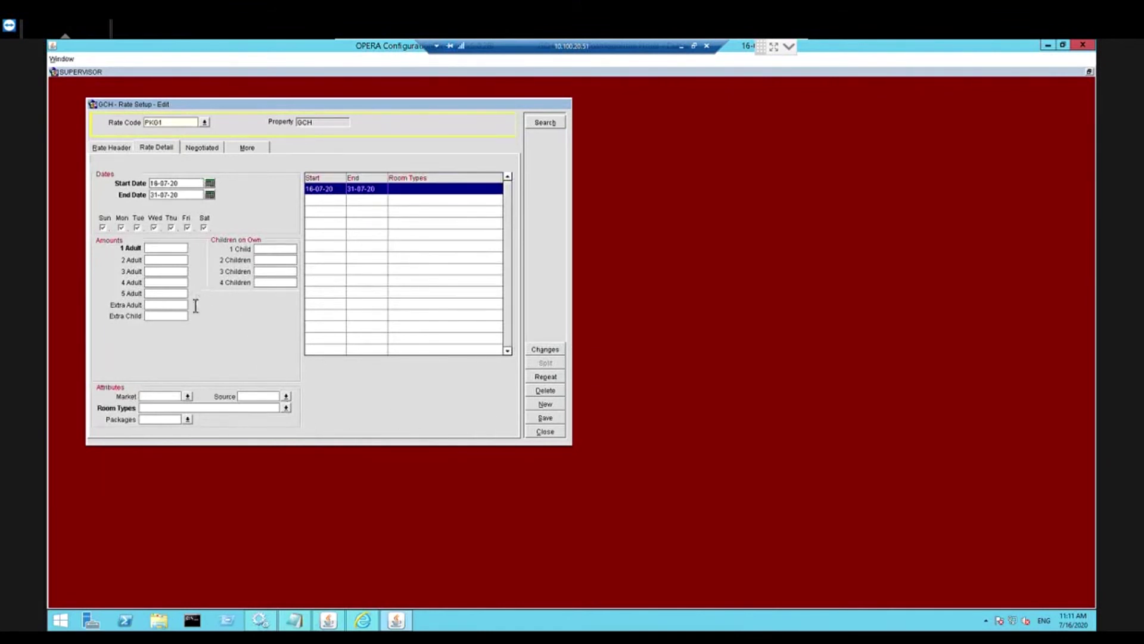
click(558, 408)
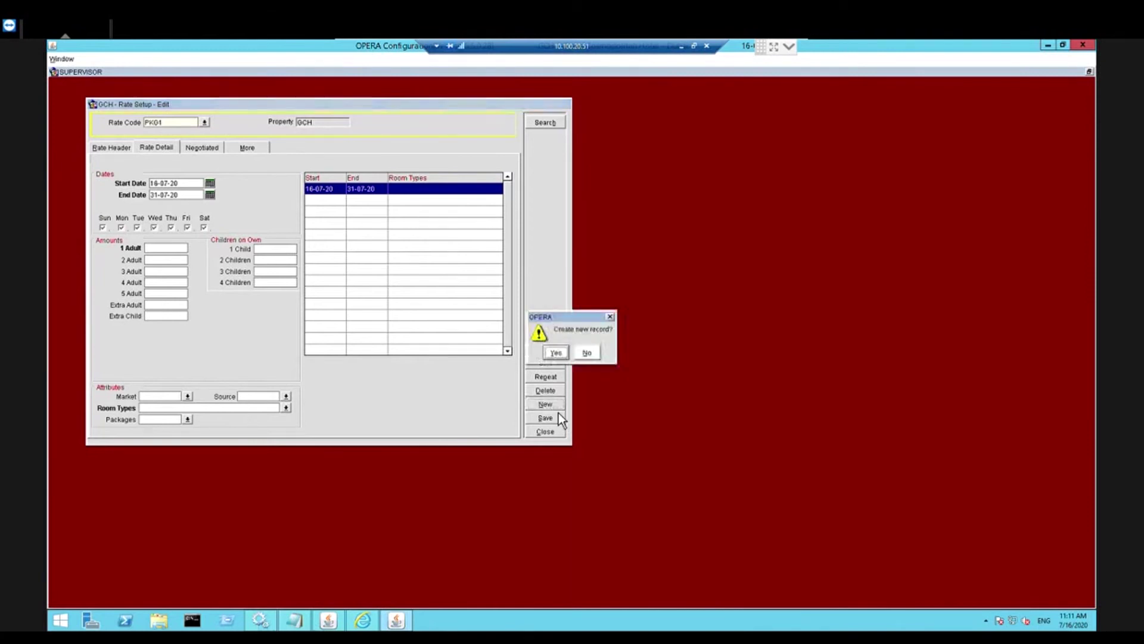
click(558, 354)
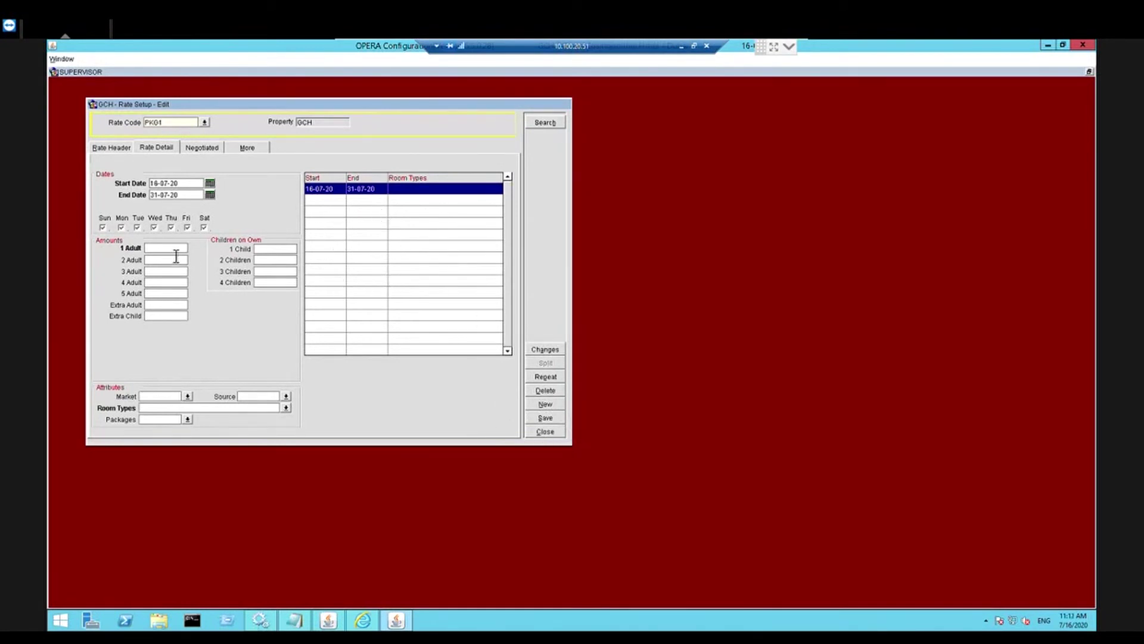
text(500)
key(Tab)
text(55)
key(BackSpace)
text(00)
Try to save the rate detail without room types and return to the rate header.
click(555, 420)
click(553, 353)
click(435, 341)
click(113, 149)
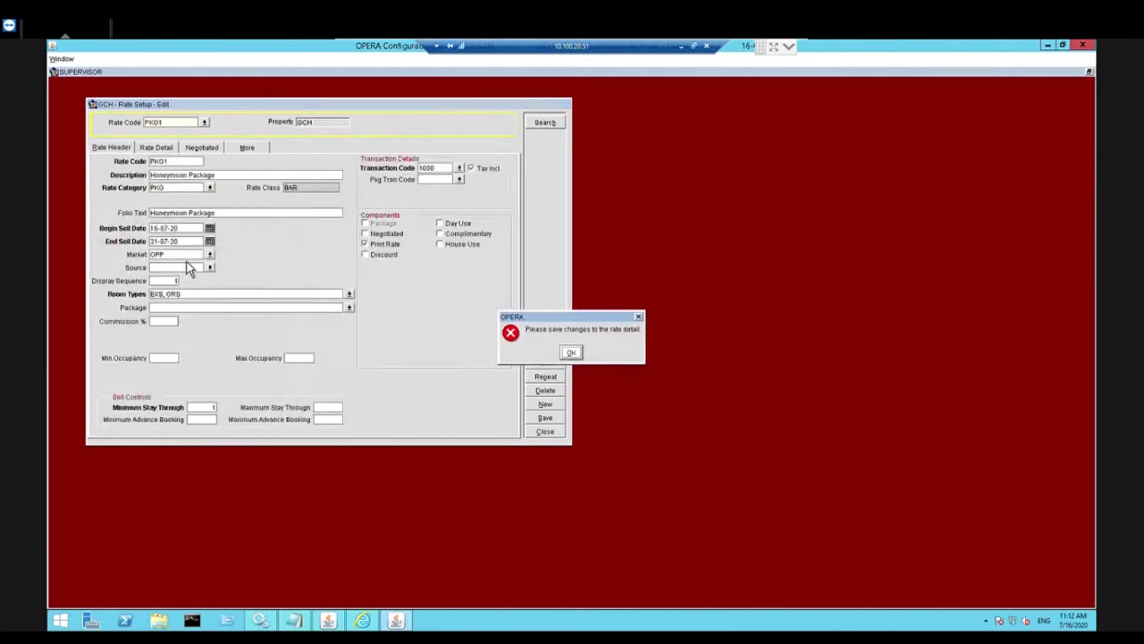
click(574, 355)
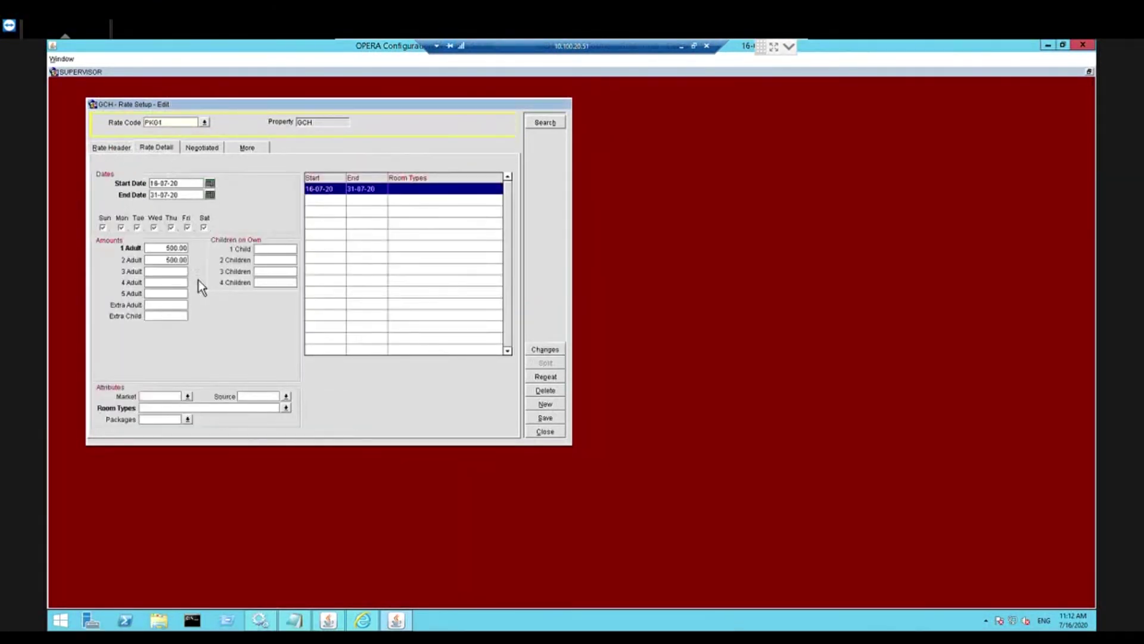
Assign room types EXS and GRS to the rate detail, save it, and close the rate setup.
click(292, 415)
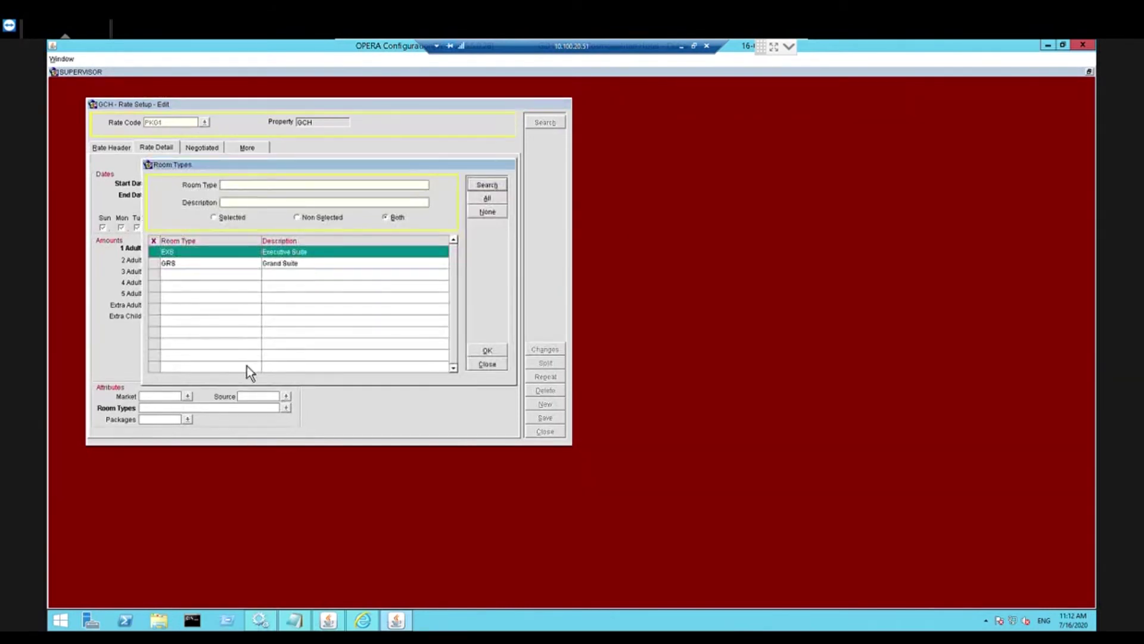
click(155, 252)
click(157, 265)
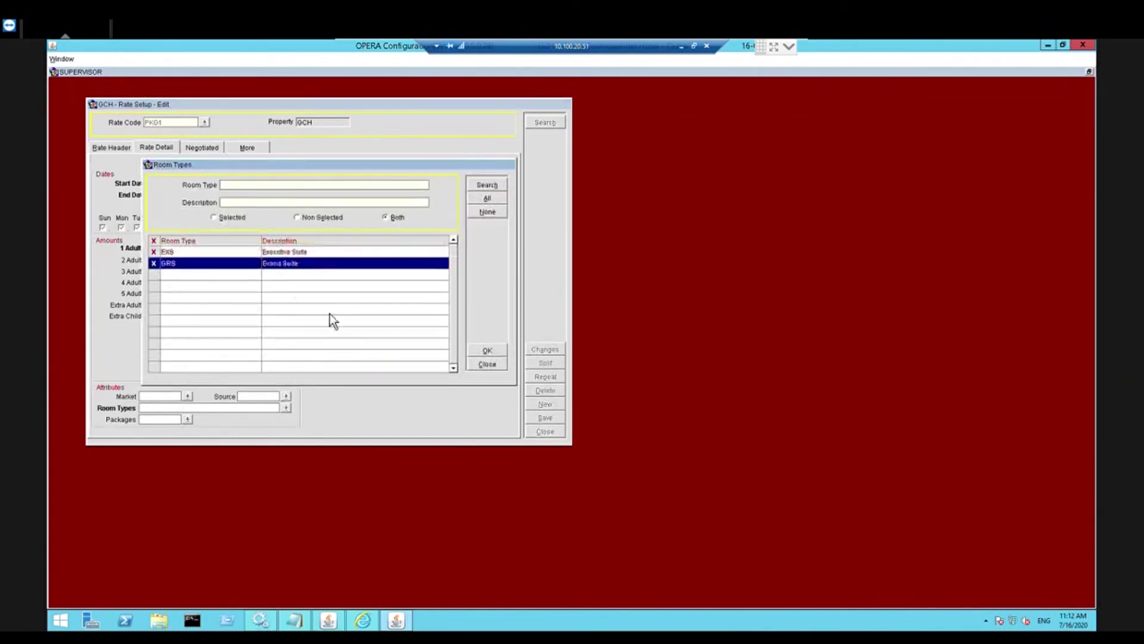
click(488, 354)
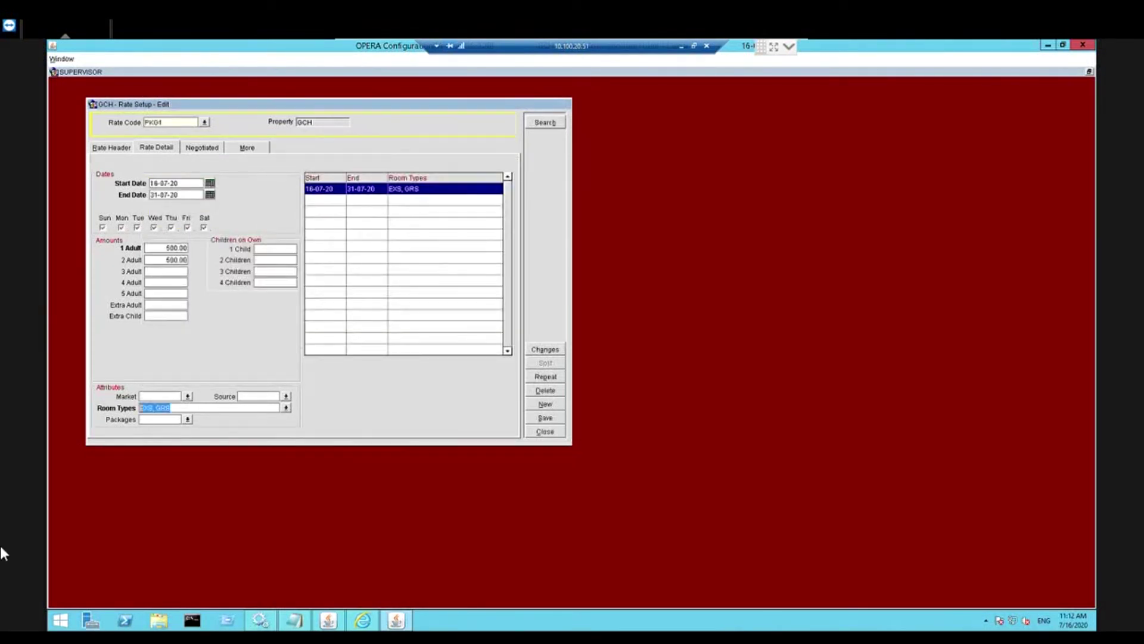
click(553, 418)
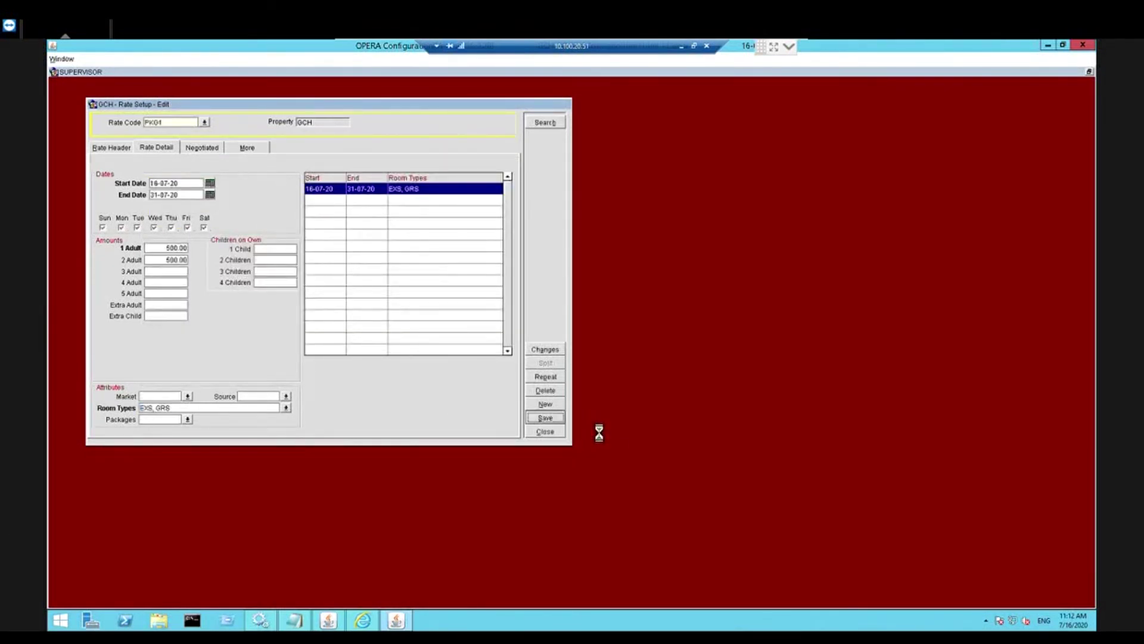
click(556, 440)
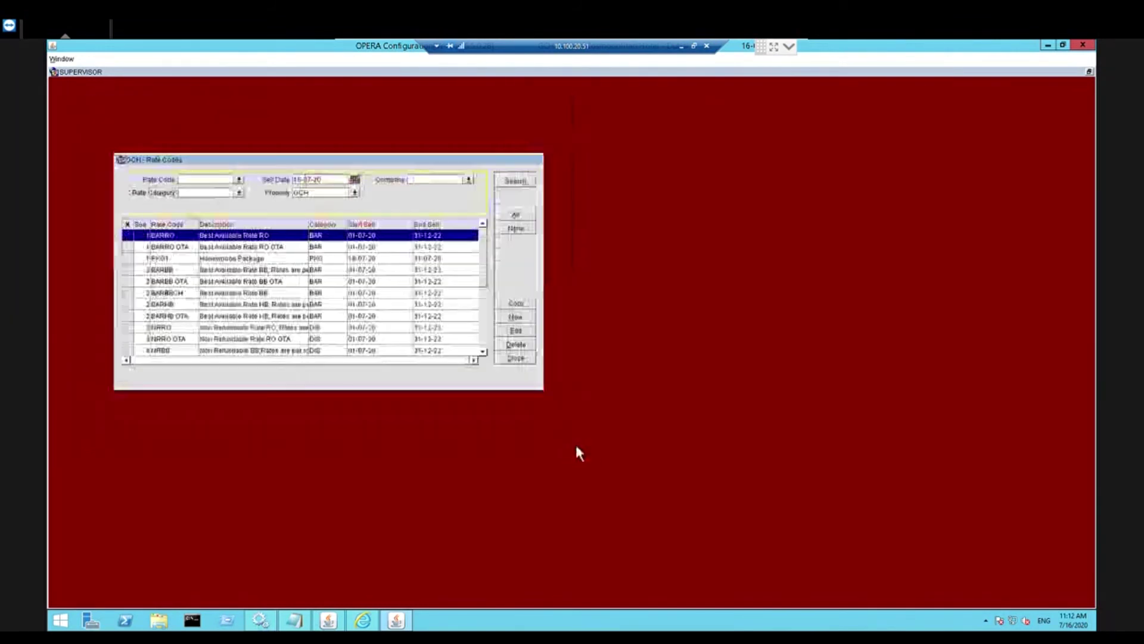
Filter the rate codes list by the PKG Packages / Promotions rate category.
click(239, 192)
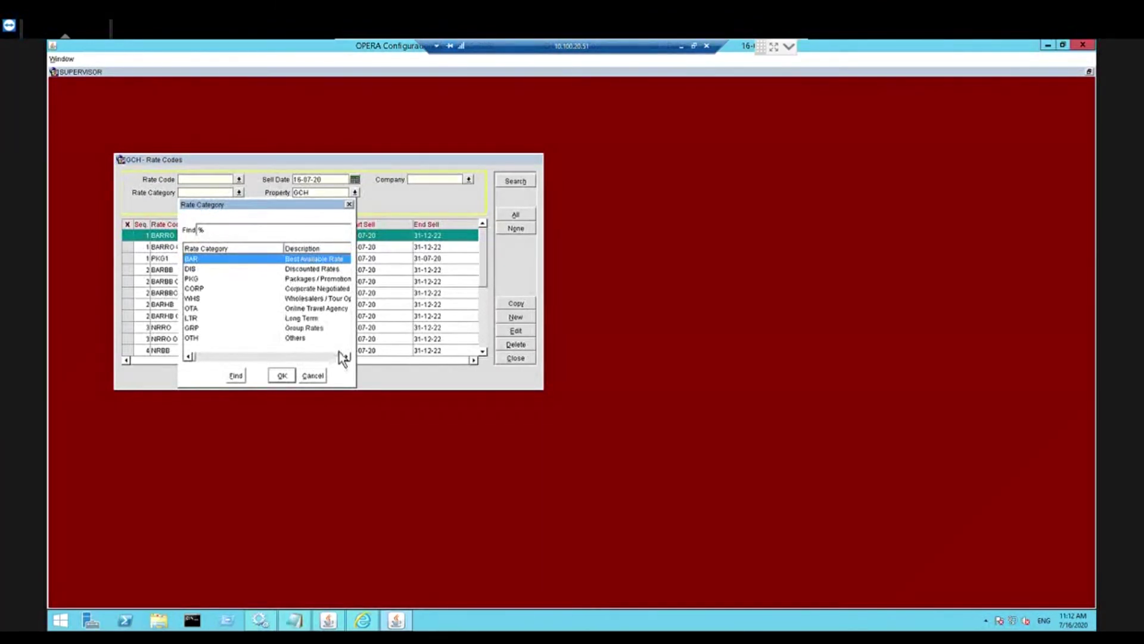
key(Down)
key(Down)
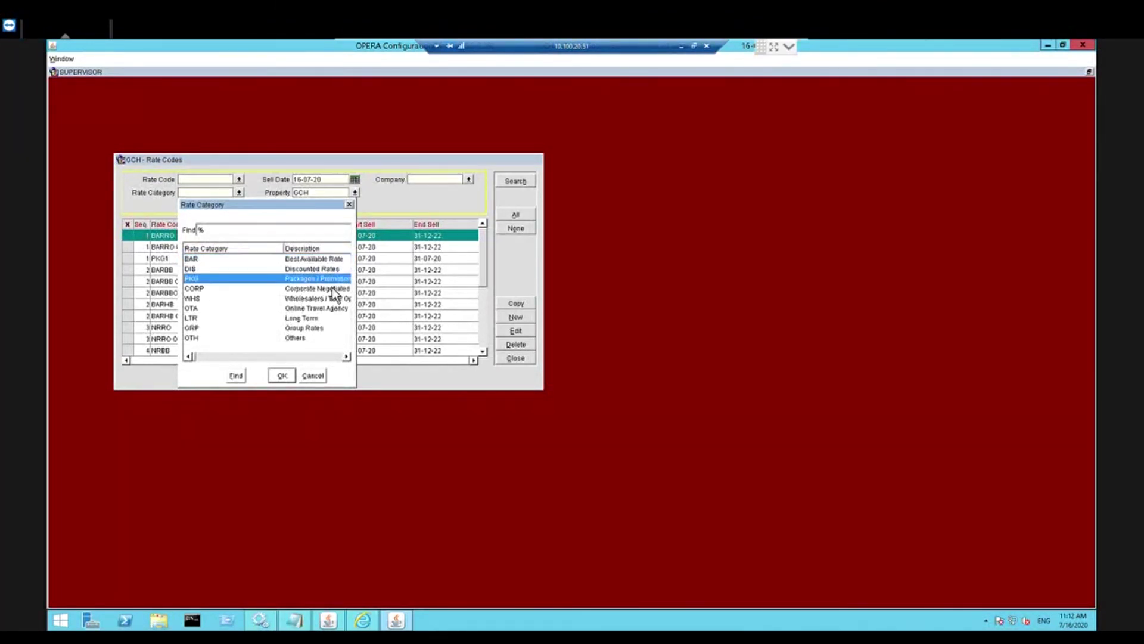
click(291, 381)
click(519, 182)
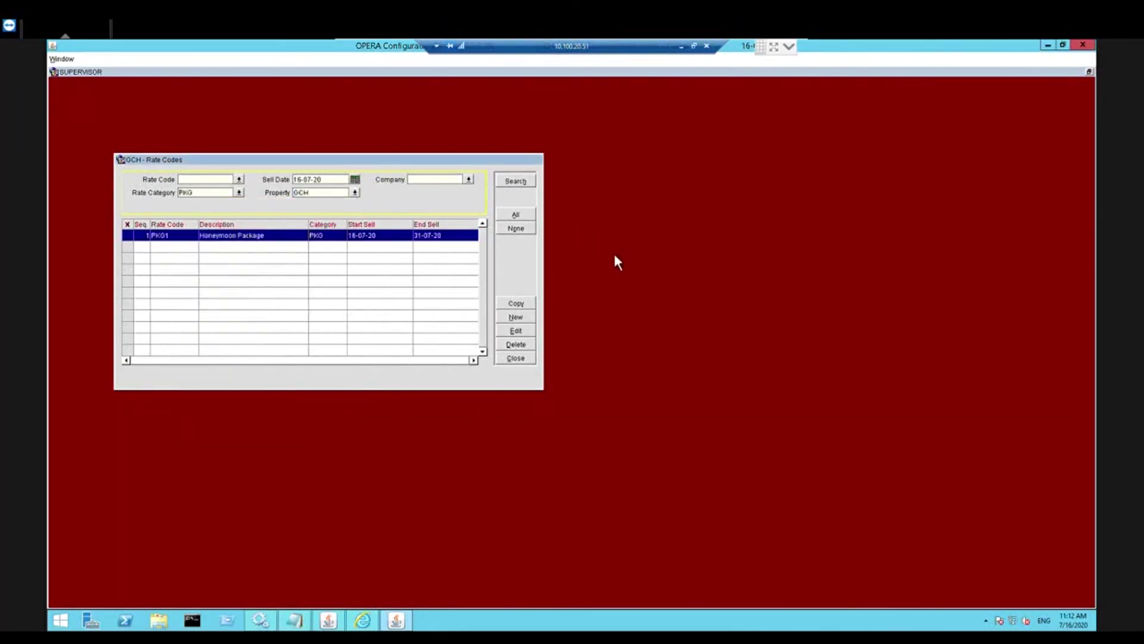
Open rate code PKG1 for editing and set its base rate to BARBB in the additional settings.
click(517, 332)
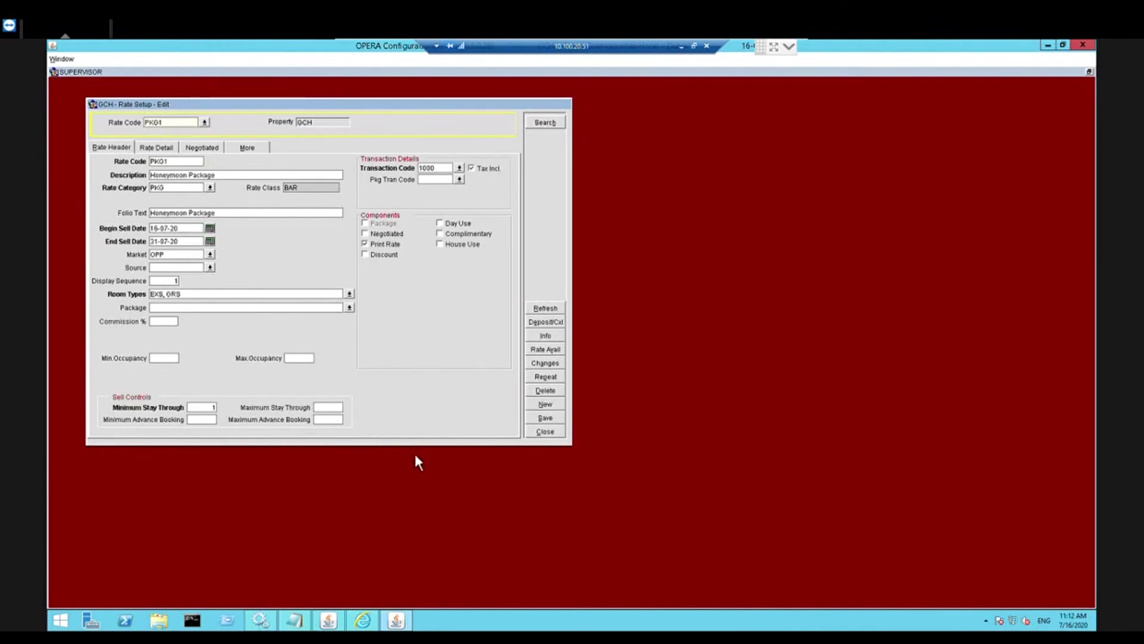
click(256, 152)
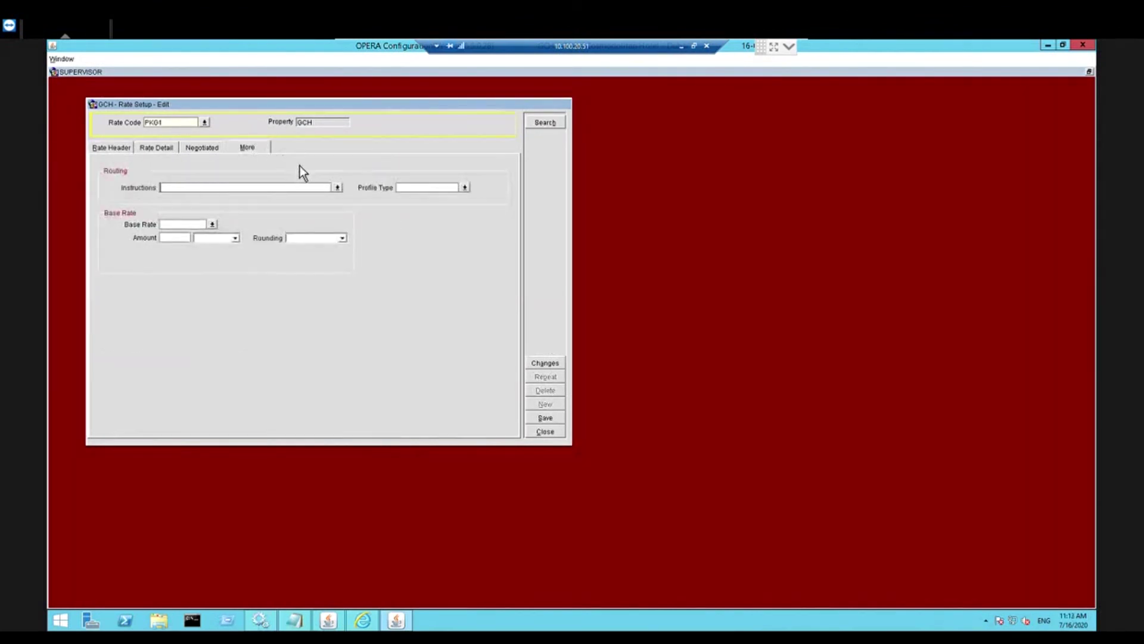
click(213, 225)
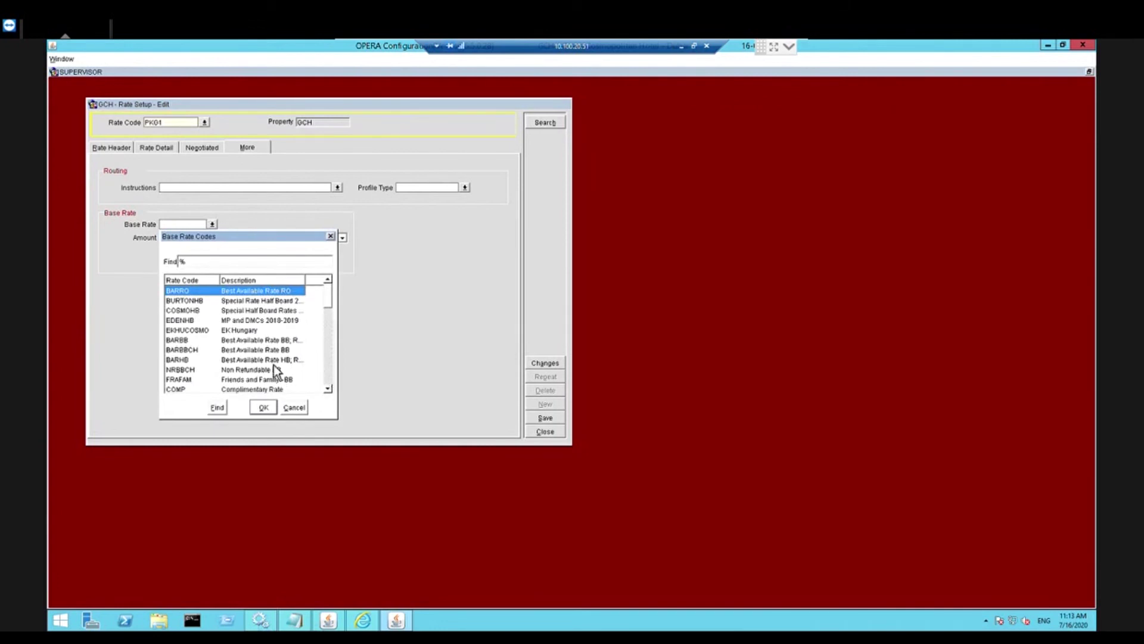
click(261, 340)
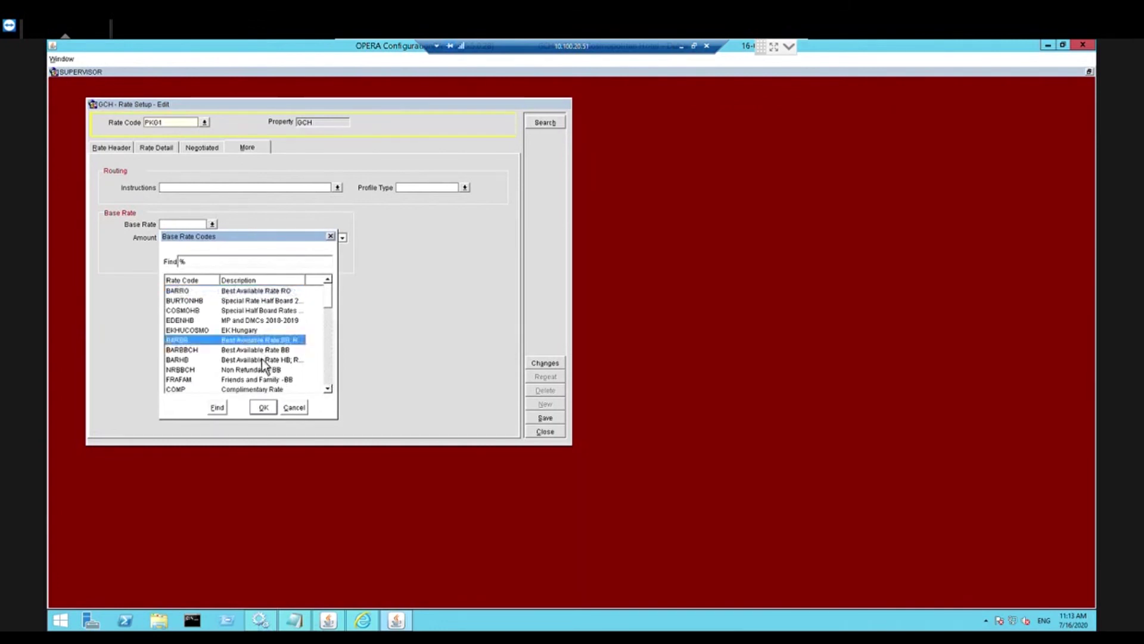
click(266, 414)
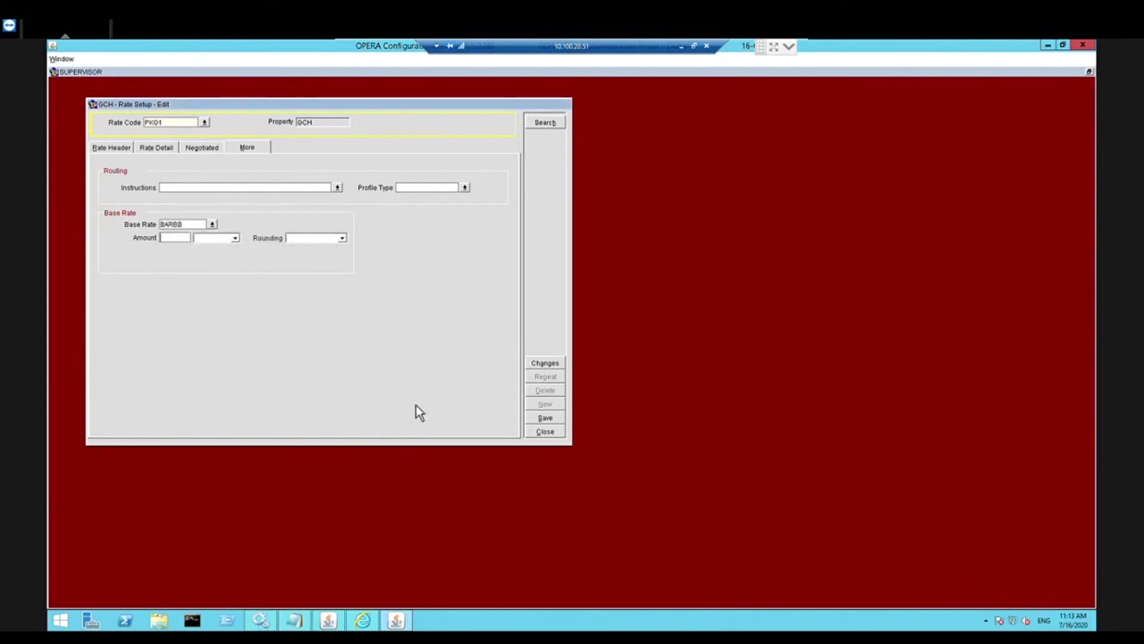
Try to save PKG1 without a base rate amount, and view and close the error details.
click(548, 426)
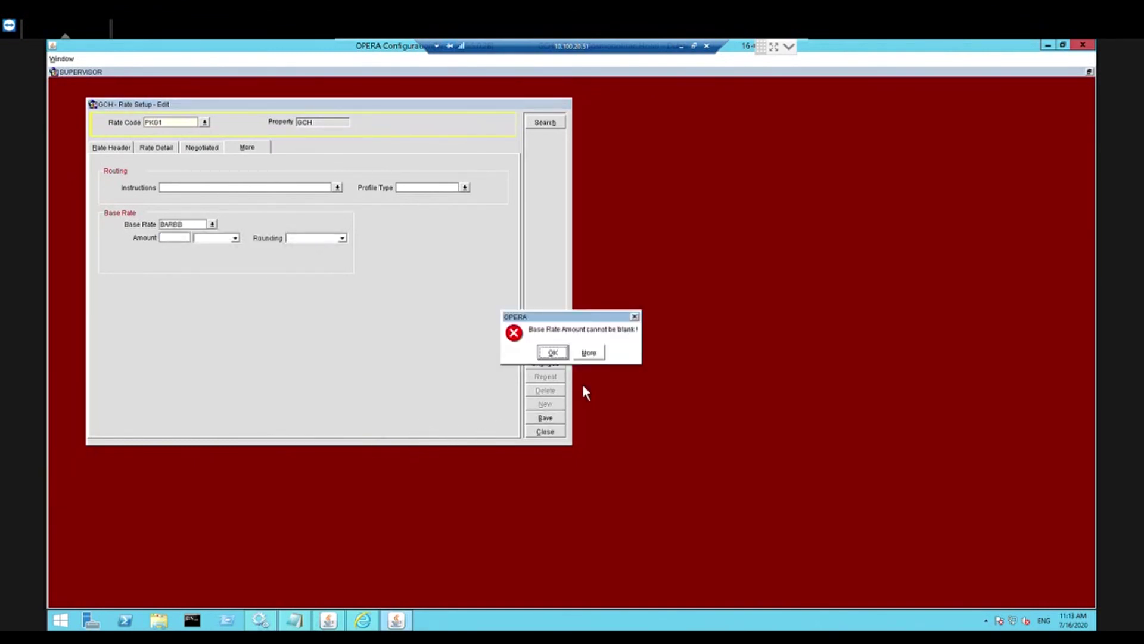
click(597, 357)
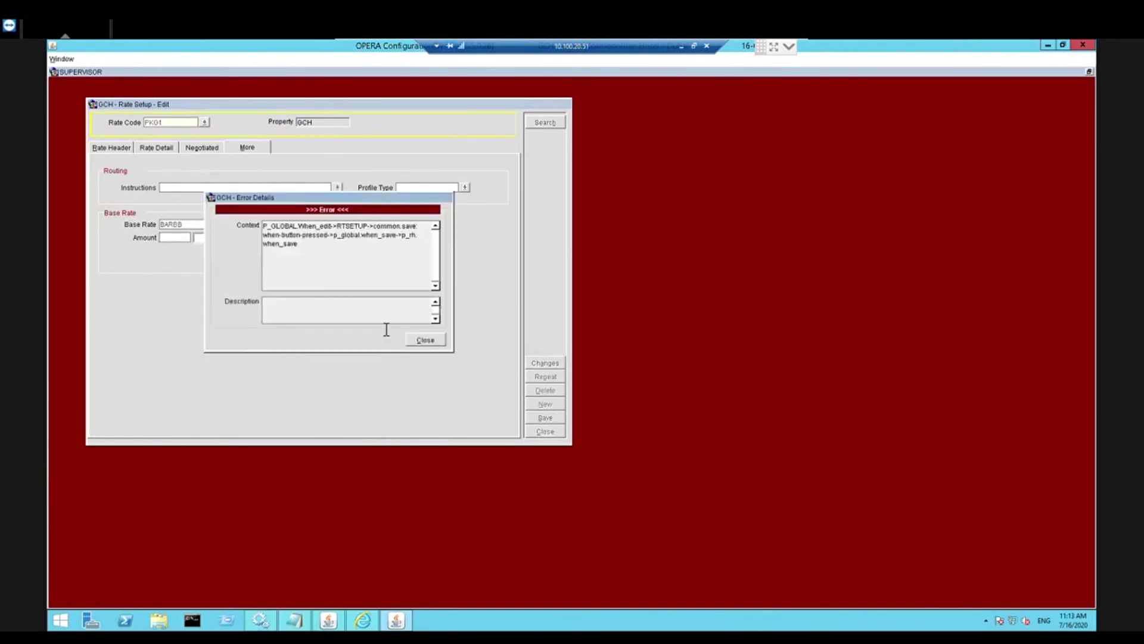
click(426, 341)
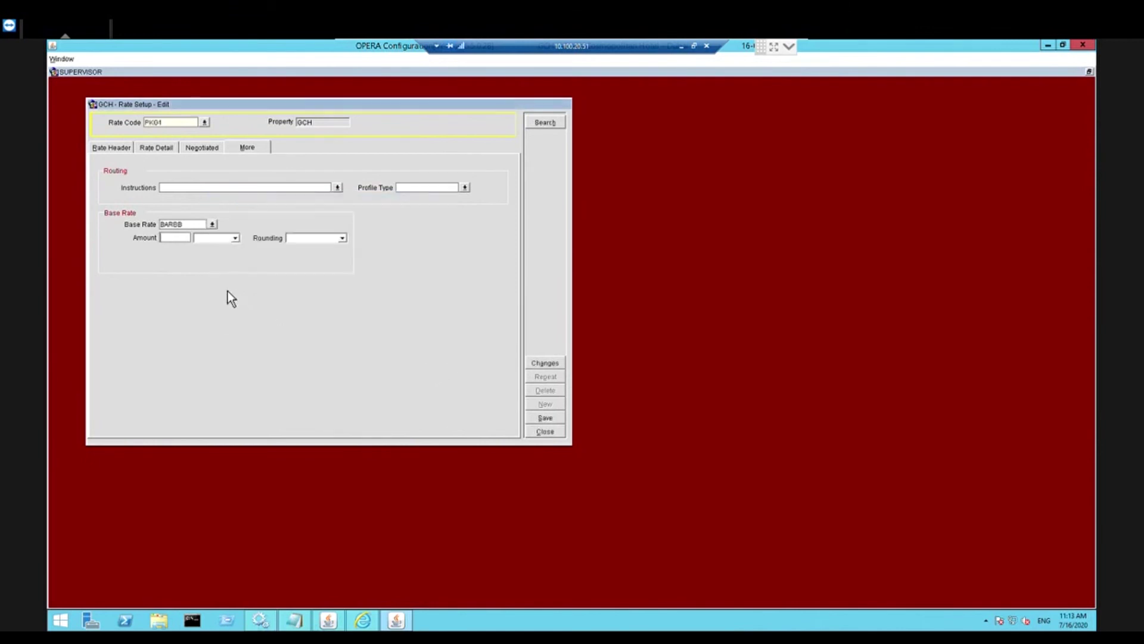
Choose the base rate amount type for PKG1, save, and close the rate setup and the rate codes list.
click(235, 238)
click(197, 249)
click(547, 418)
click(552, 434)
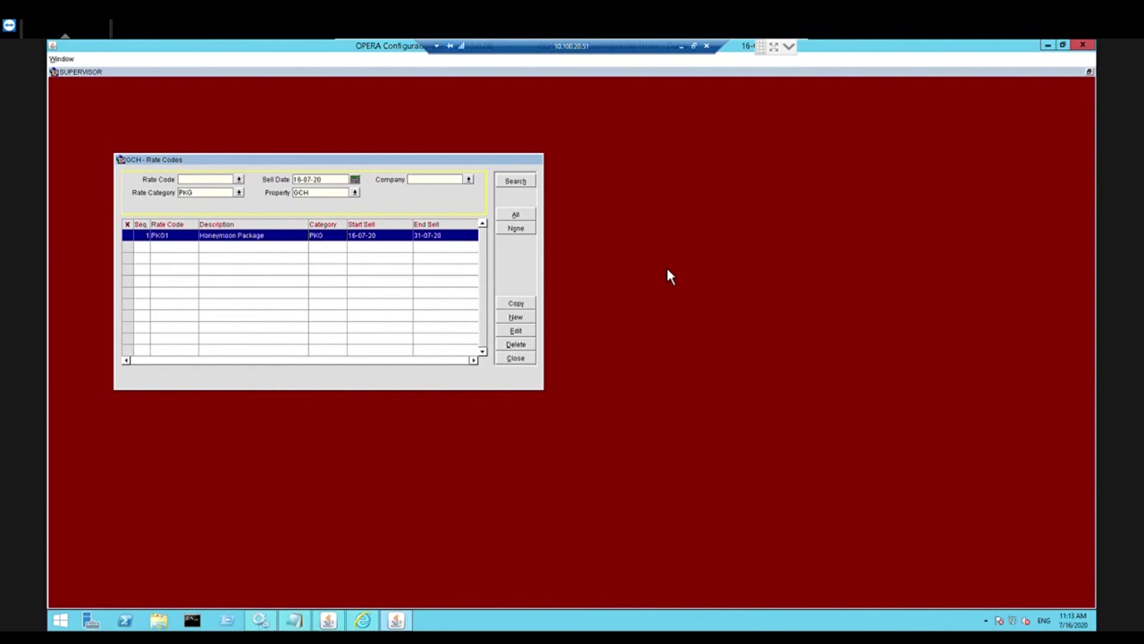
click(524, 359)
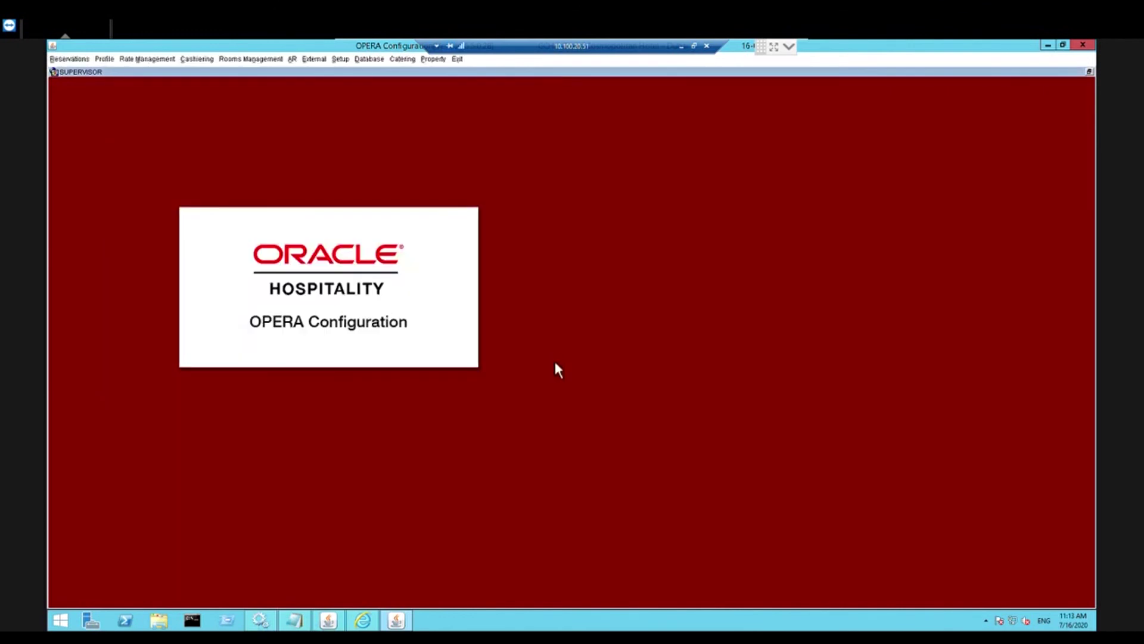
Reopen the unfiltered rate codes list, check the Honeymoon Package PKG1 entry, and close the list.
click(161, 64)
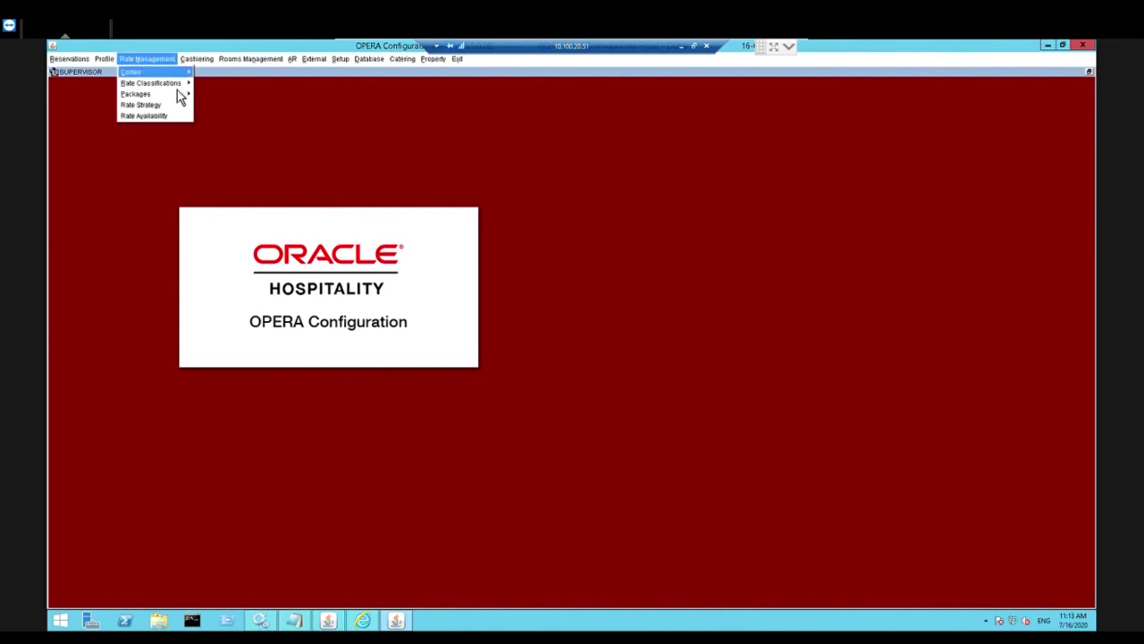
mouse_move(173, 83)
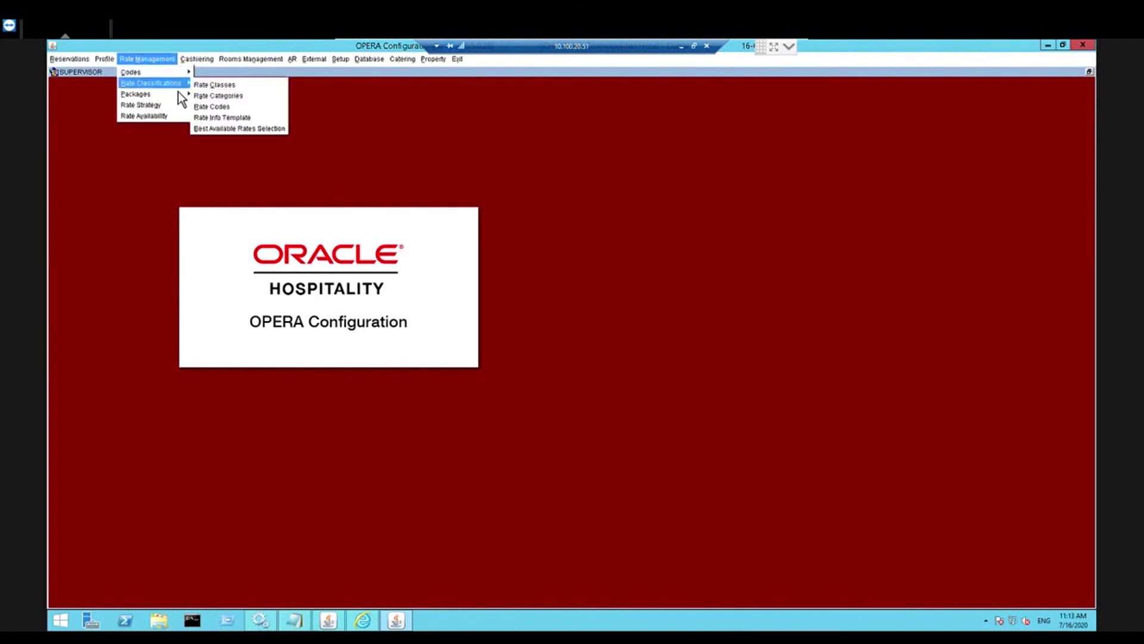
click(227, 110)
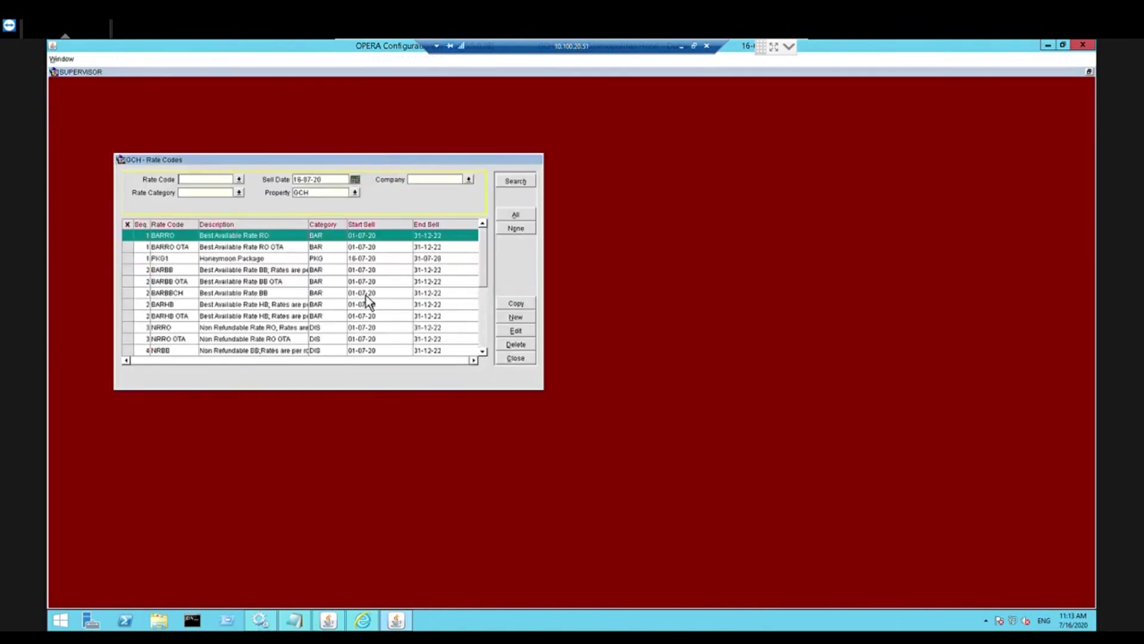
click(259, 260)
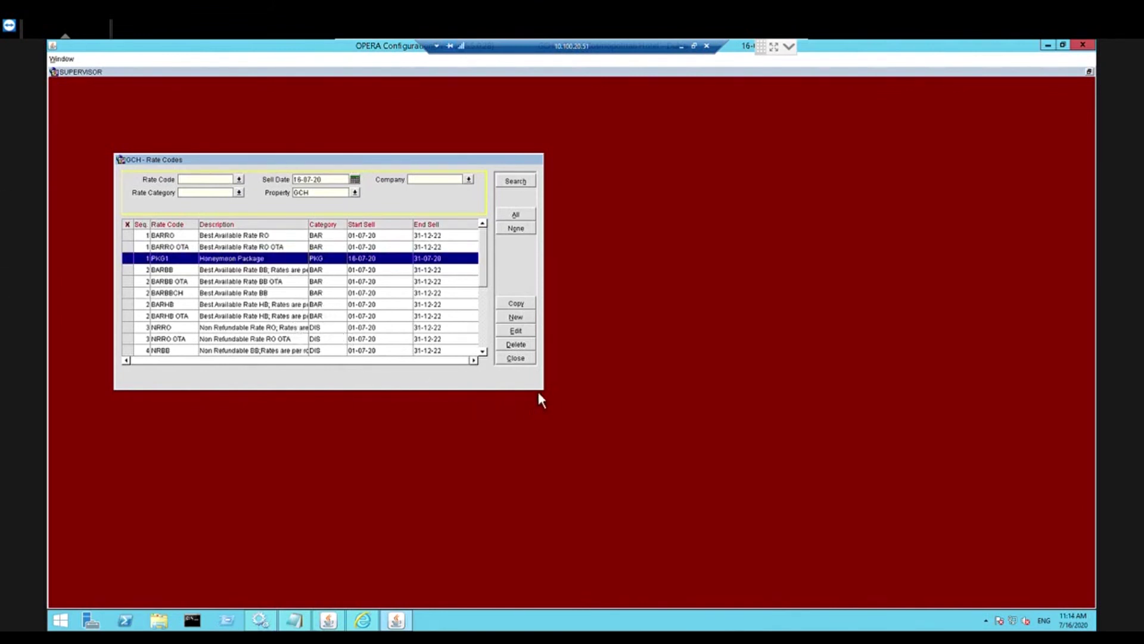
click(520, 360)
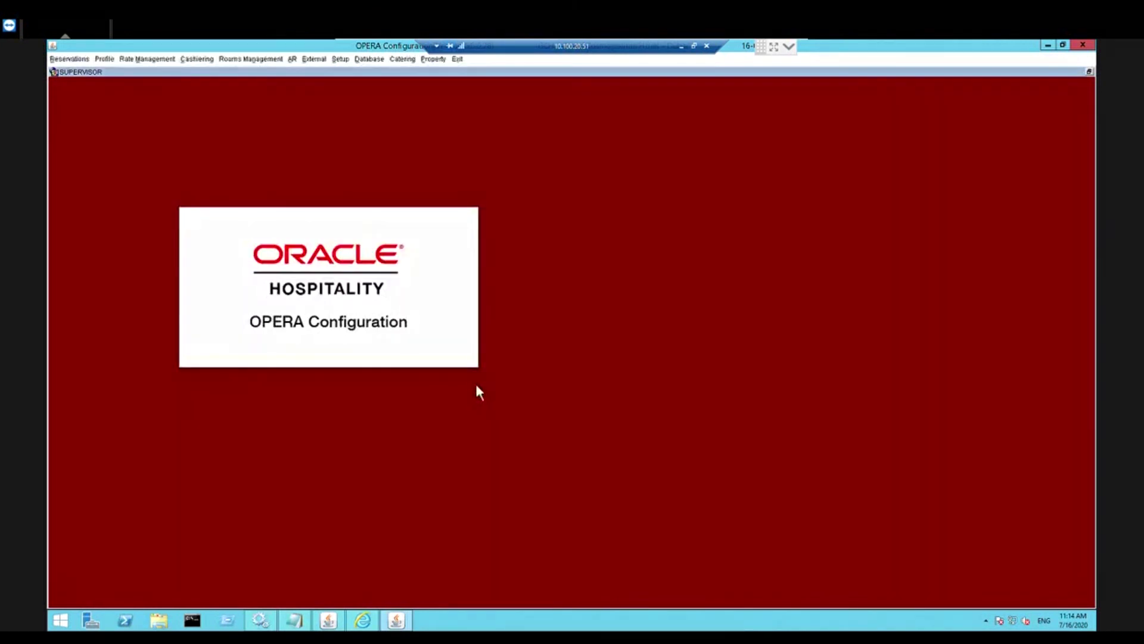